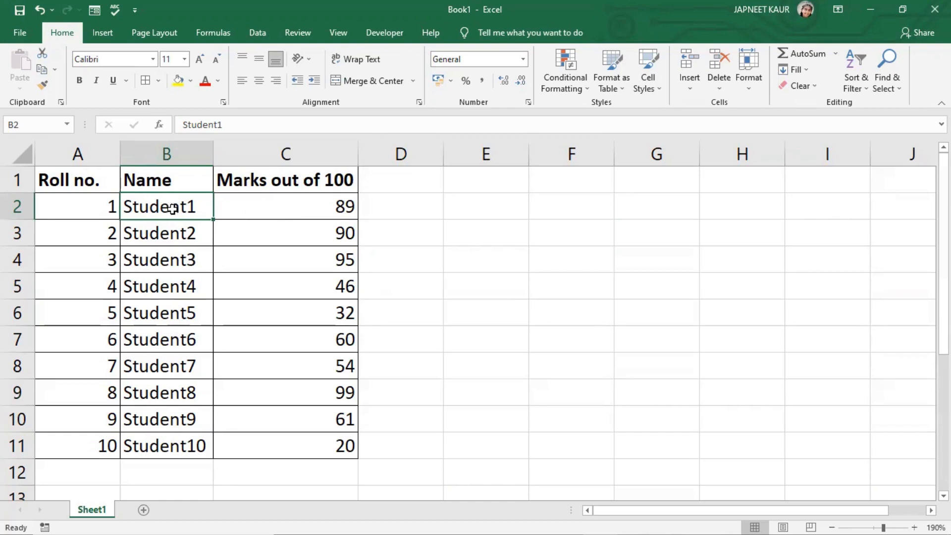
- Insert a 2-D clustered column chart from the student names and marks in B2:C11
drag(189, 206, 276, 453)
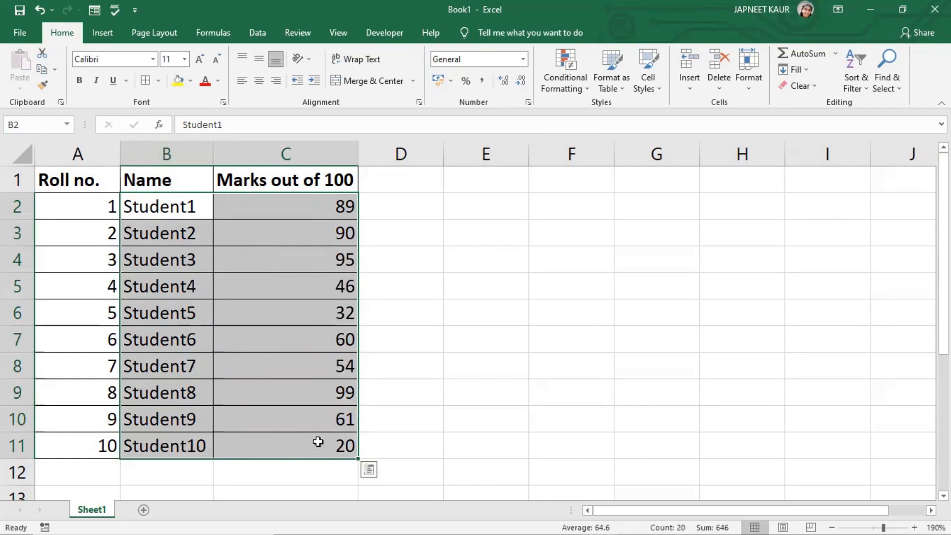
click(102, 33)
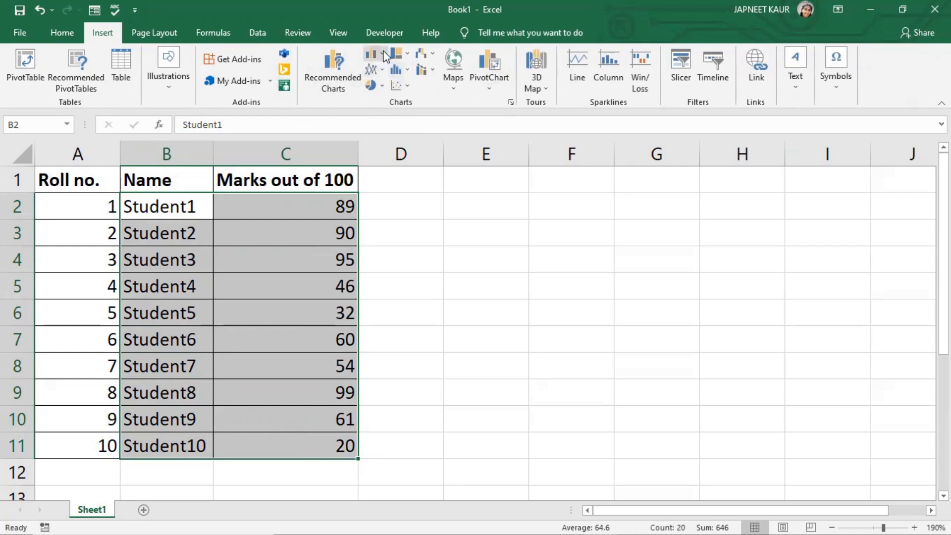
click(378, 53)
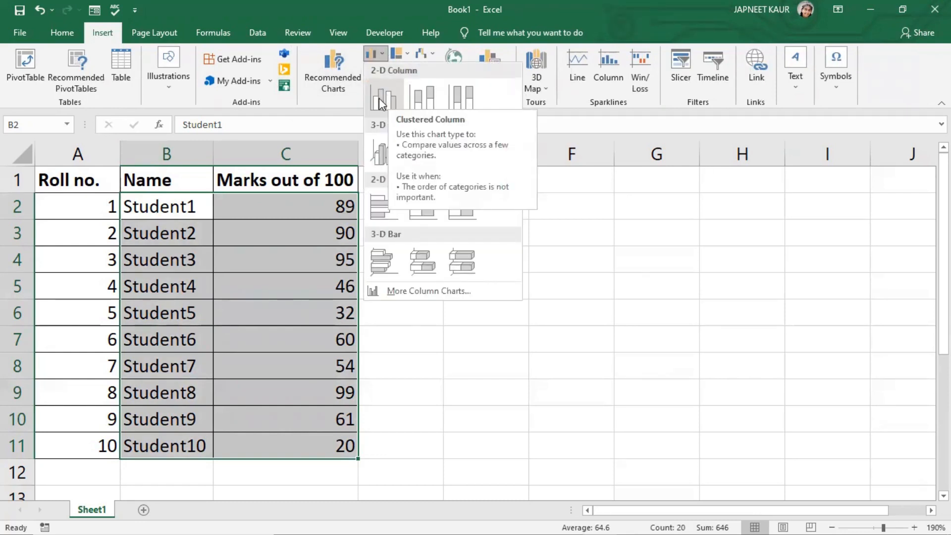
click(379, 98)
click(461, 181)
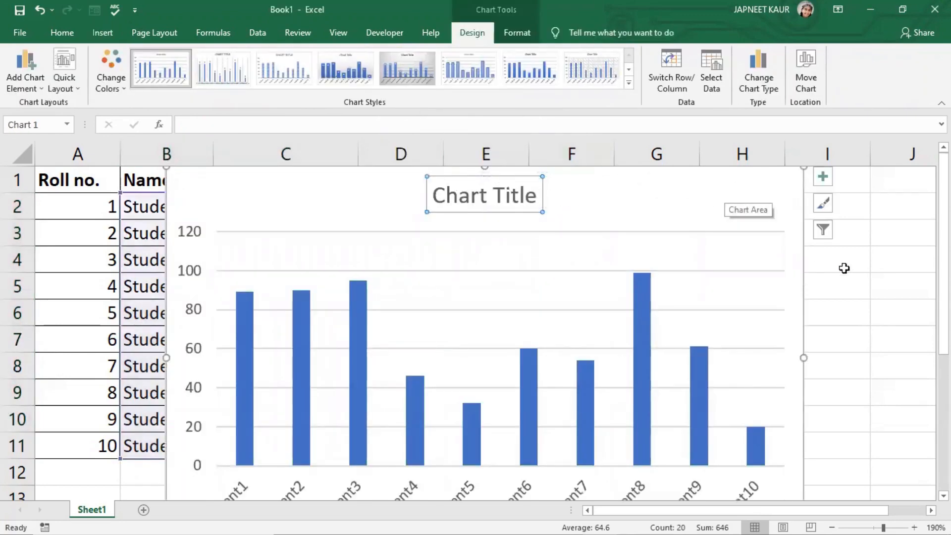
- Move the chart beside the table, try out chart styles, and delete the chart
ctrl+scroll(837, 272, down, 2)
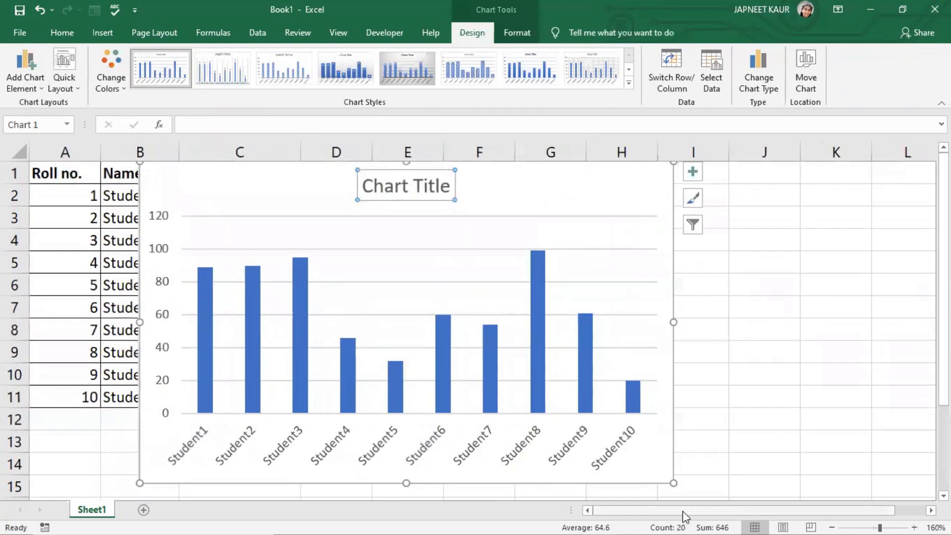
drag(540, 176, 752, 180)
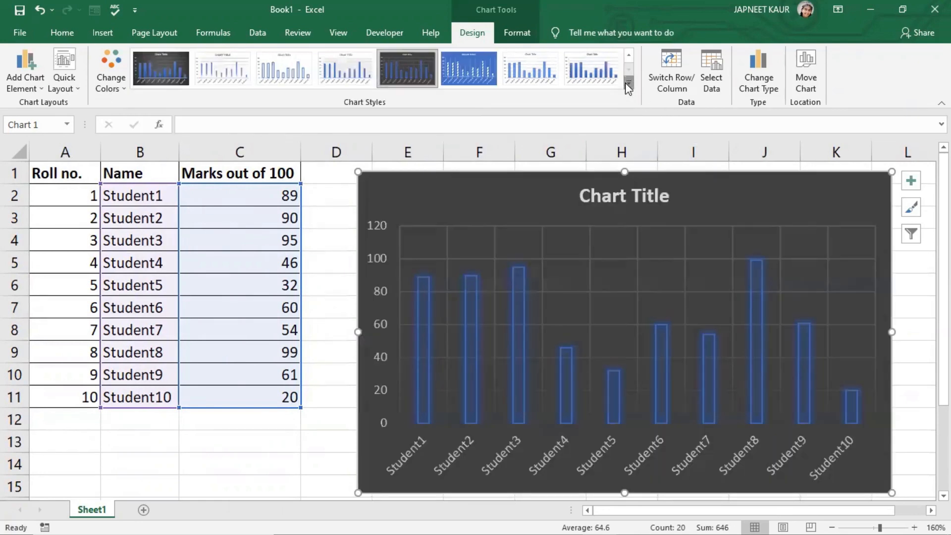
click(597, 74)
click(627, 85)
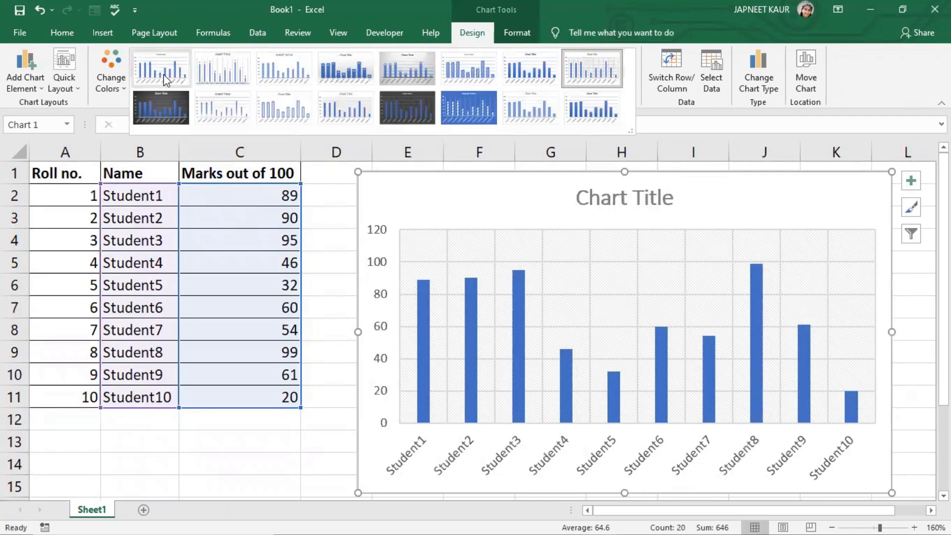
click(179, 73)
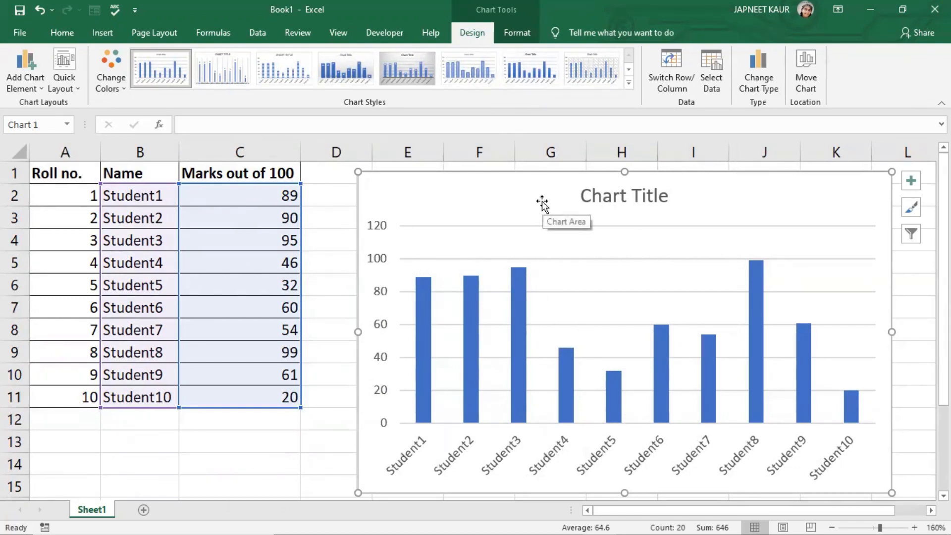
key(Delete)
- Insert a clustered column chart of B2:C11 with each student as a separate series, using the All Charts dialog
drag(161, 197, 236, 399)
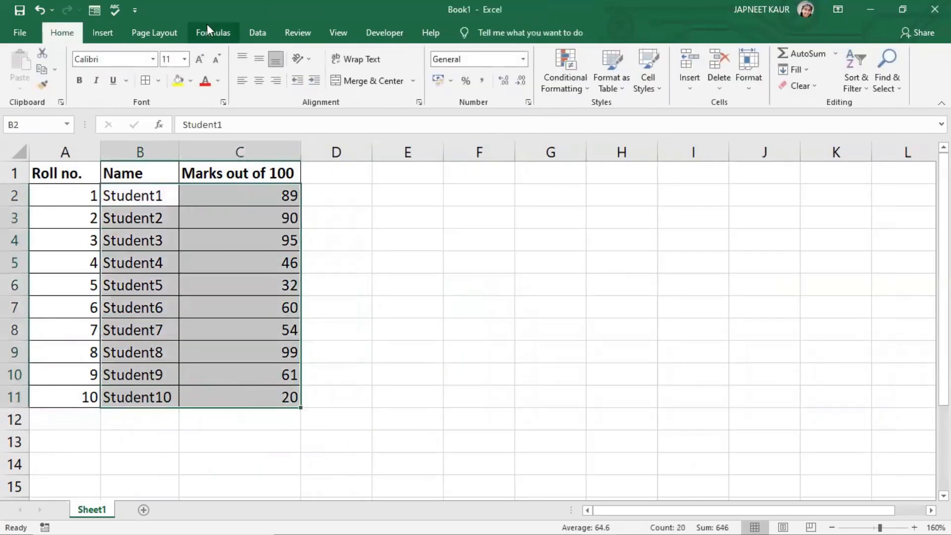
click(102, 33)
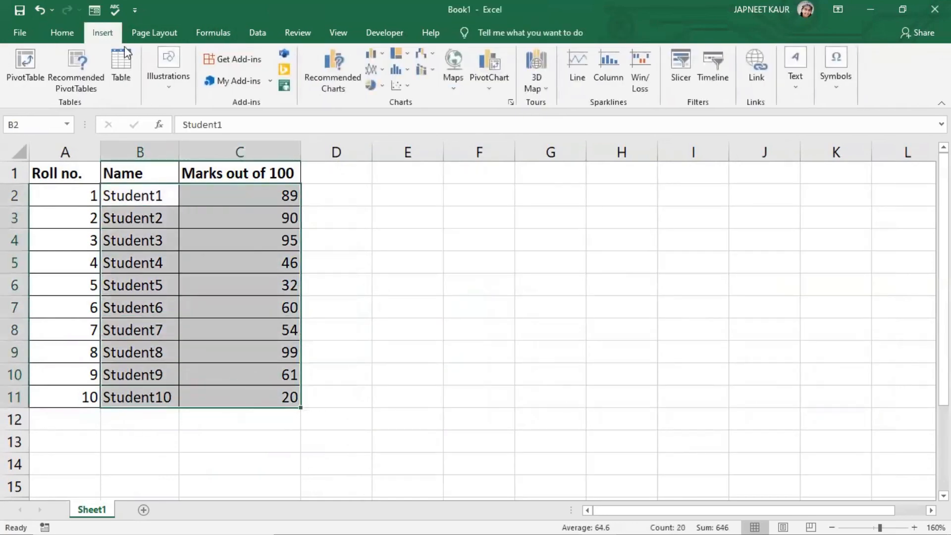
click(381, 54)
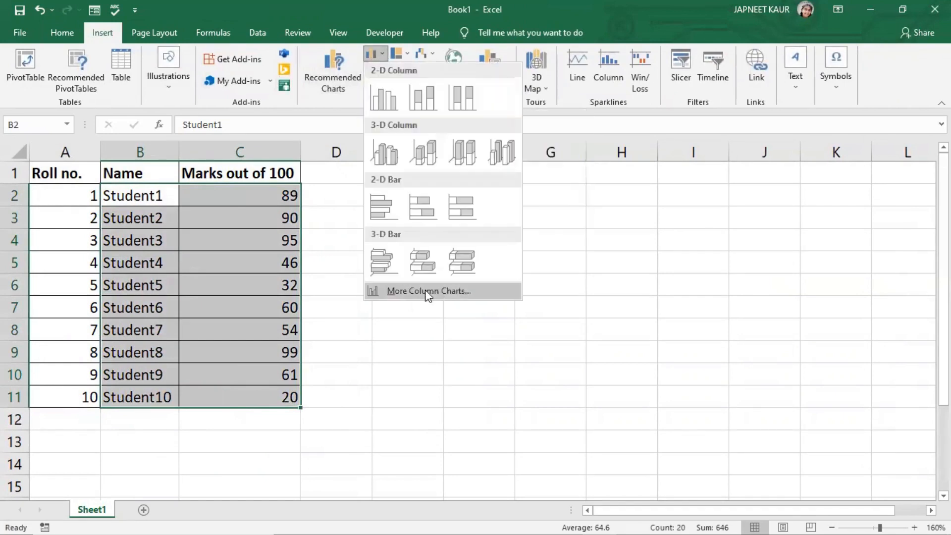
click(426, 292)
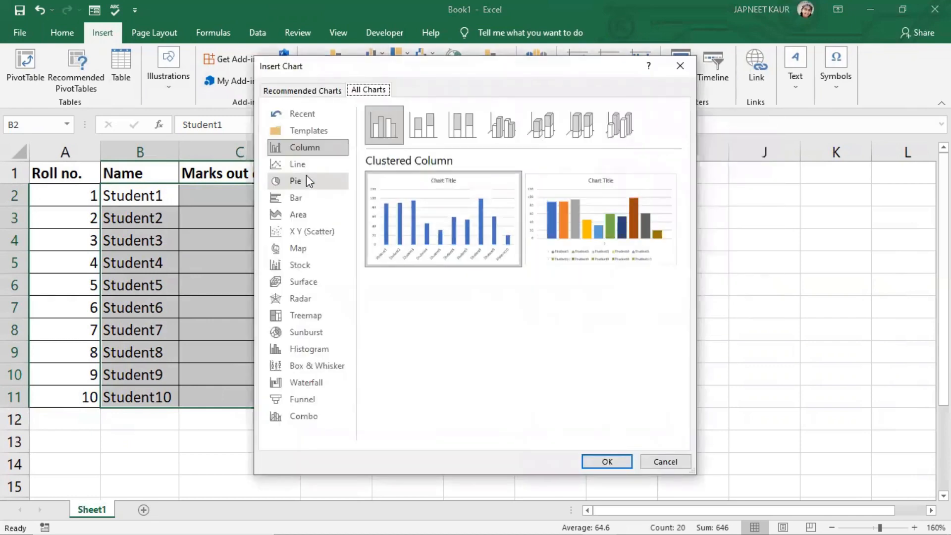
click(311, 165)
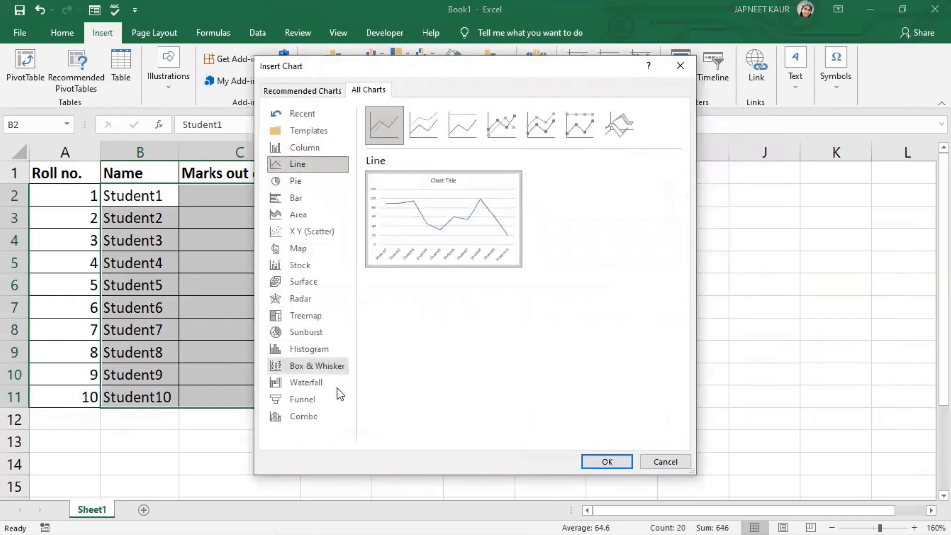
click(323, 399)
click(319, 417)
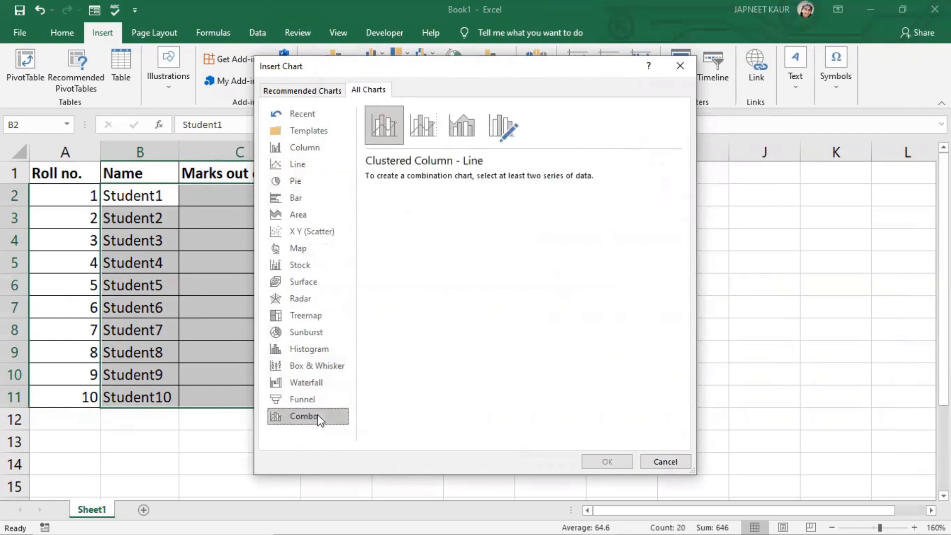
click(329, 150)
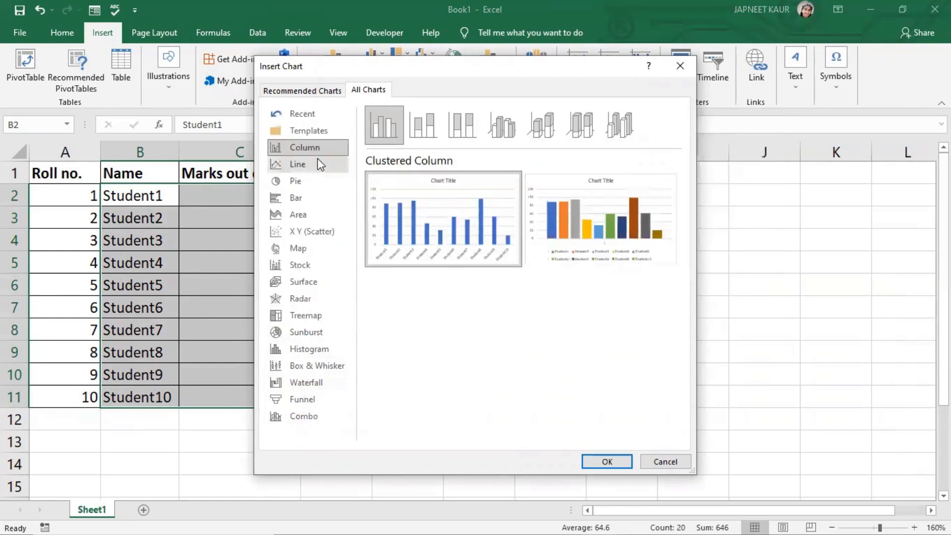
click(297, 164)
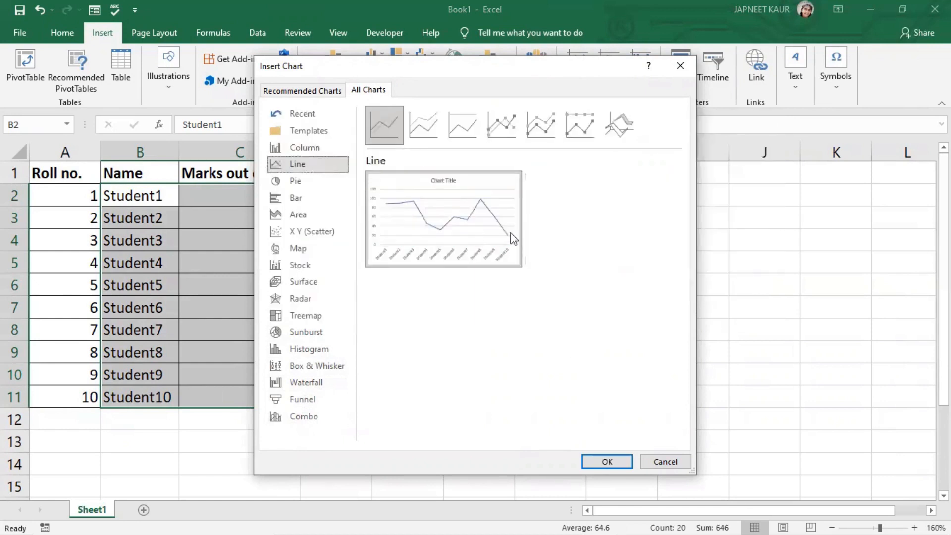
click(322, 146)
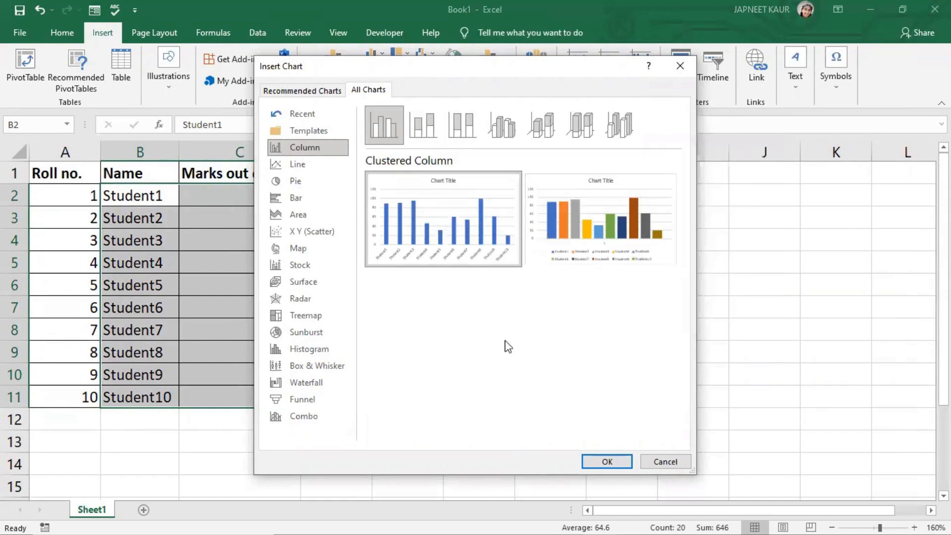
mouse_move(602, 240)
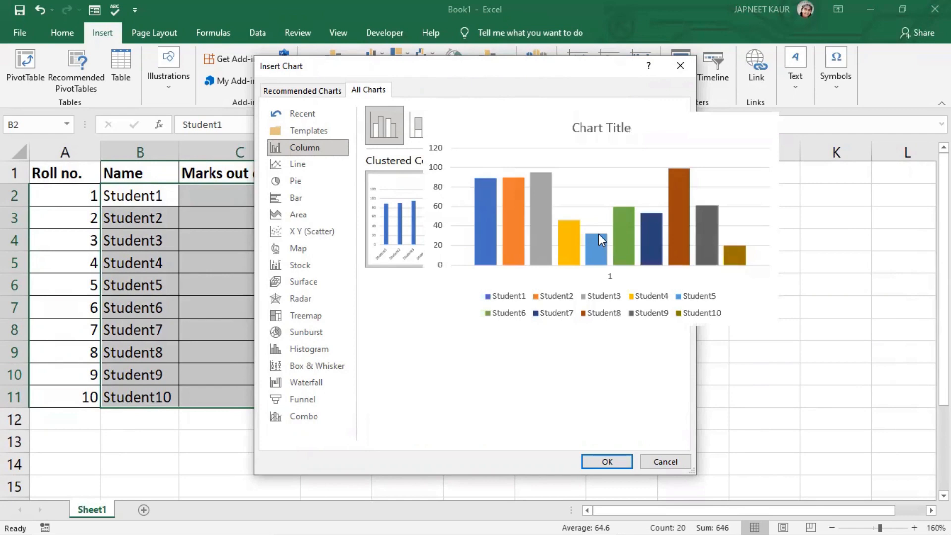
click(615, 461)
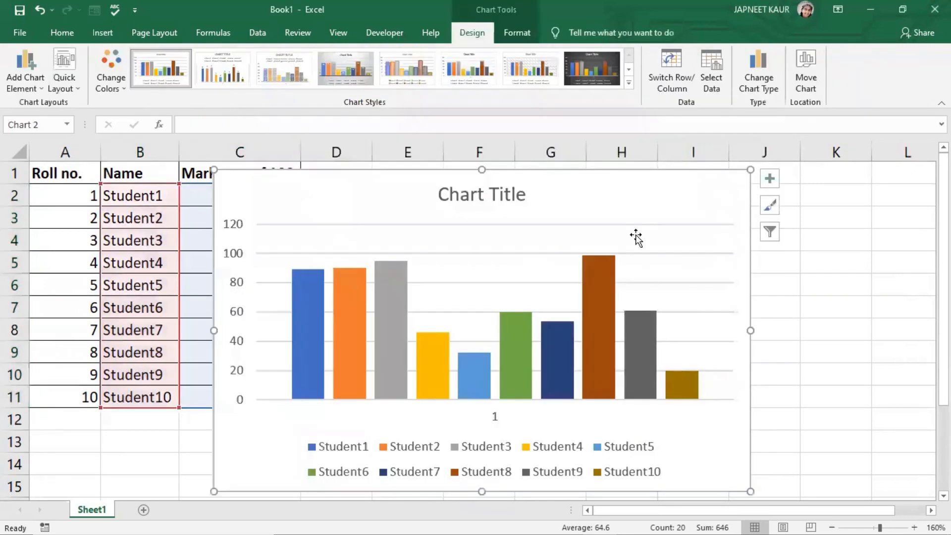
- Move the new chart beside the table and apply a chart style from the styles gallery
drag(594, 191, 697, 187)
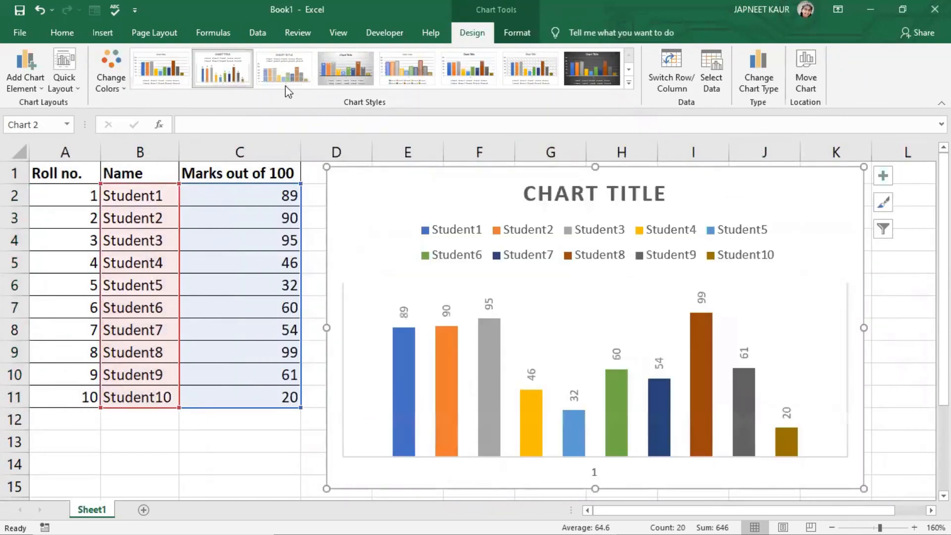
click(345, 69)
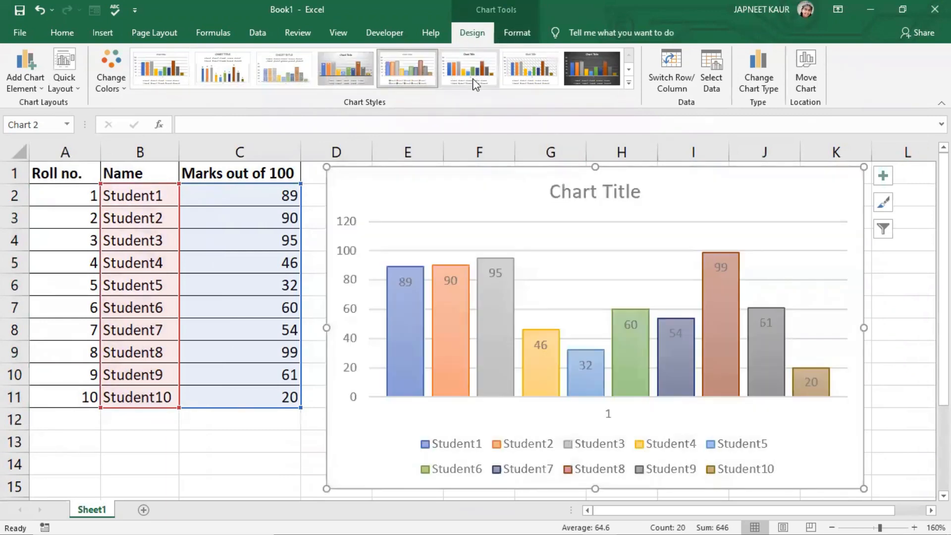
click(590, 82)
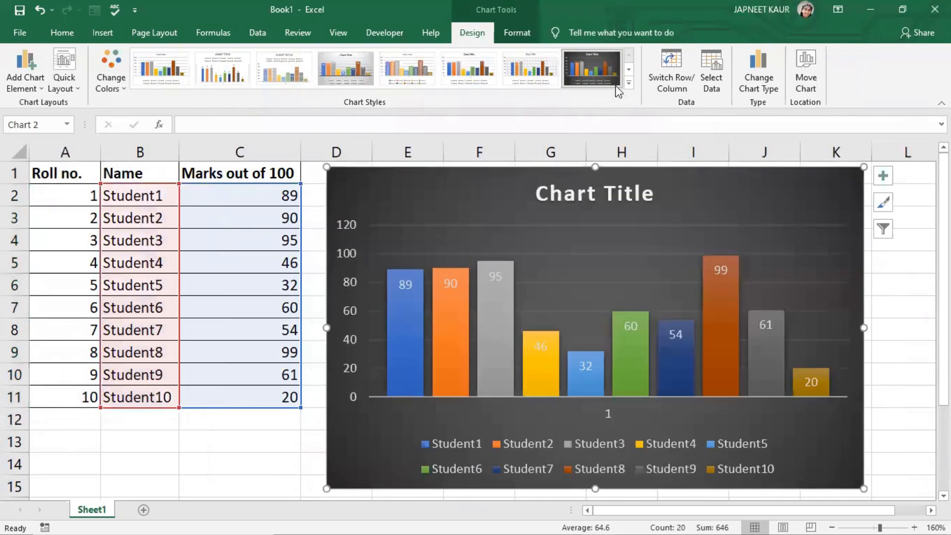
click(187, 69)
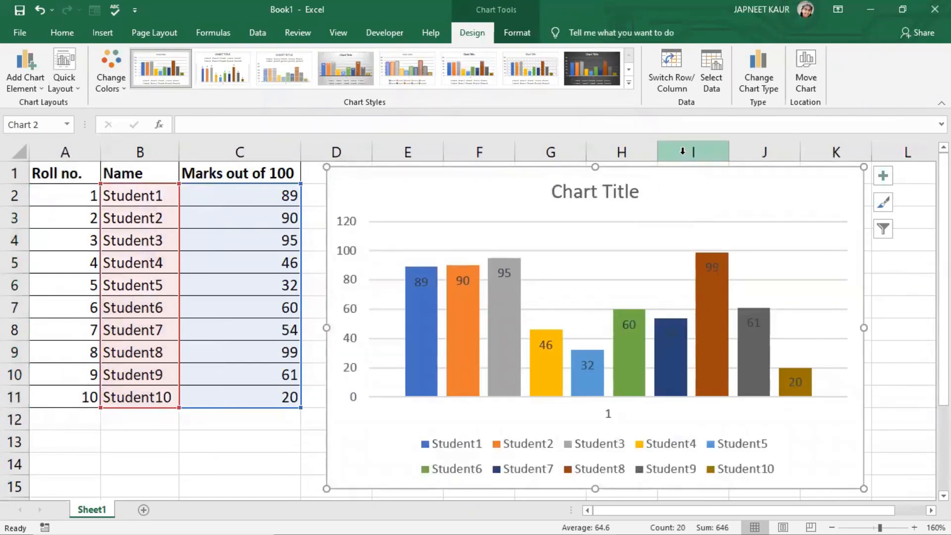
click(655, 130)
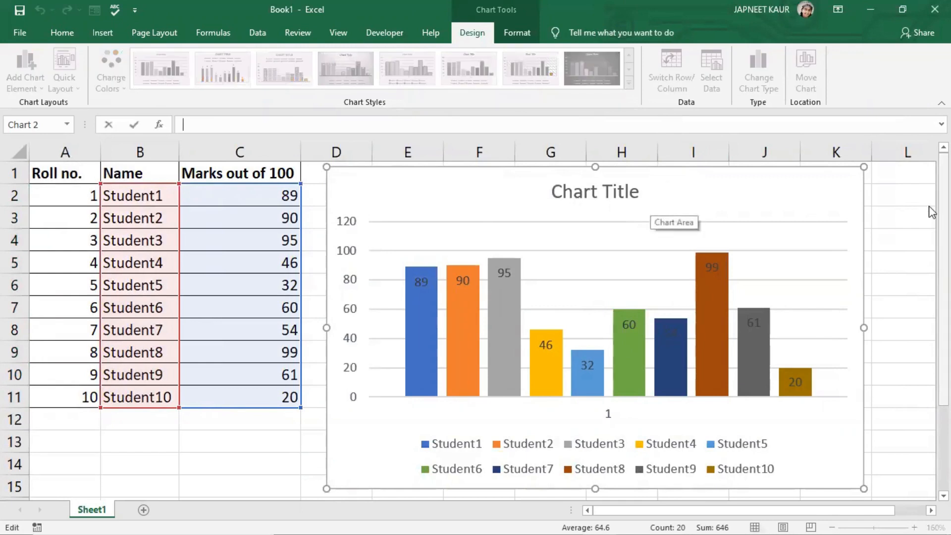
click(896, 219)
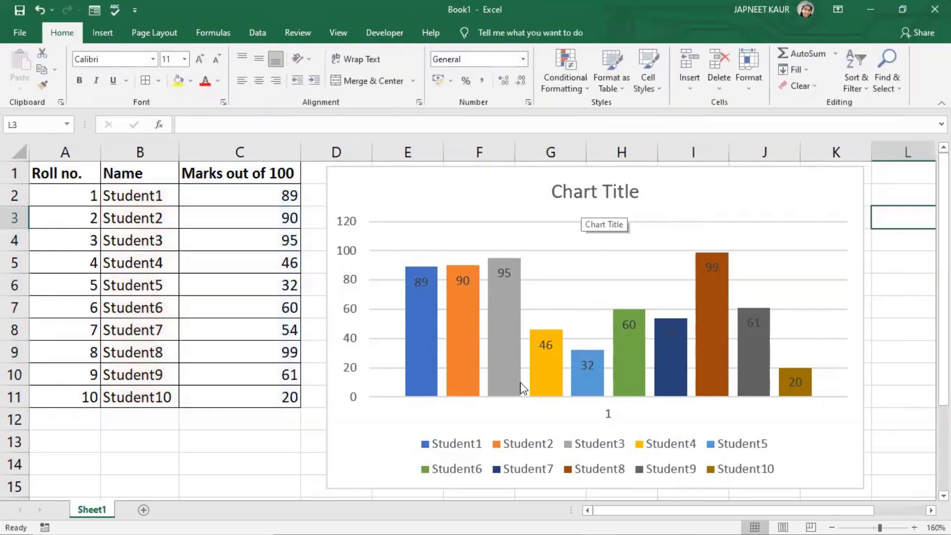
mouse_move(510, 299)
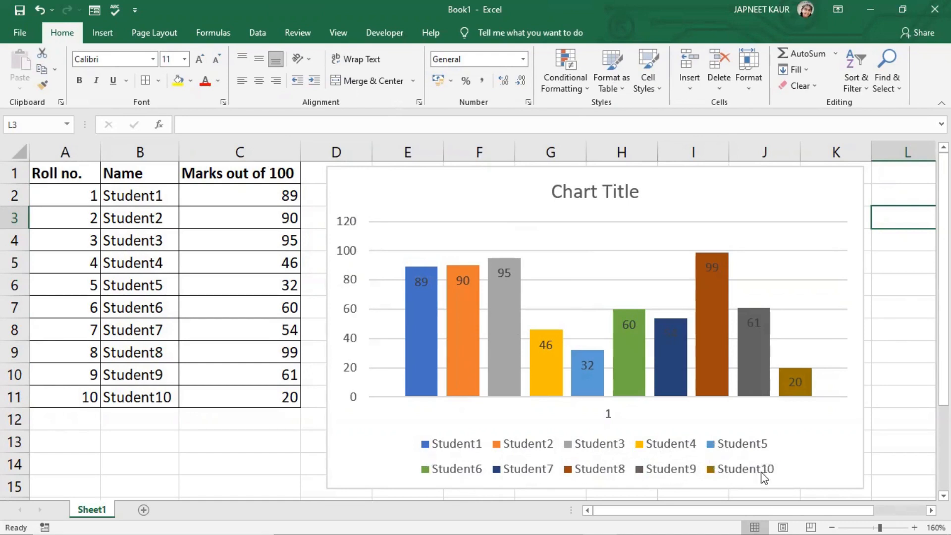
- Turn on data labels for the chart's columns through the chart elements list
click(805, 181)
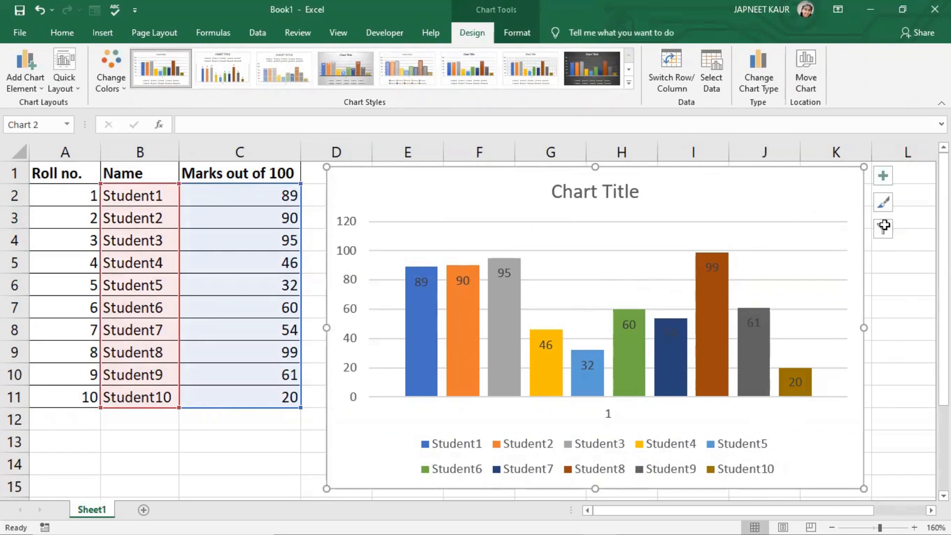
mouse_move(709, 327)
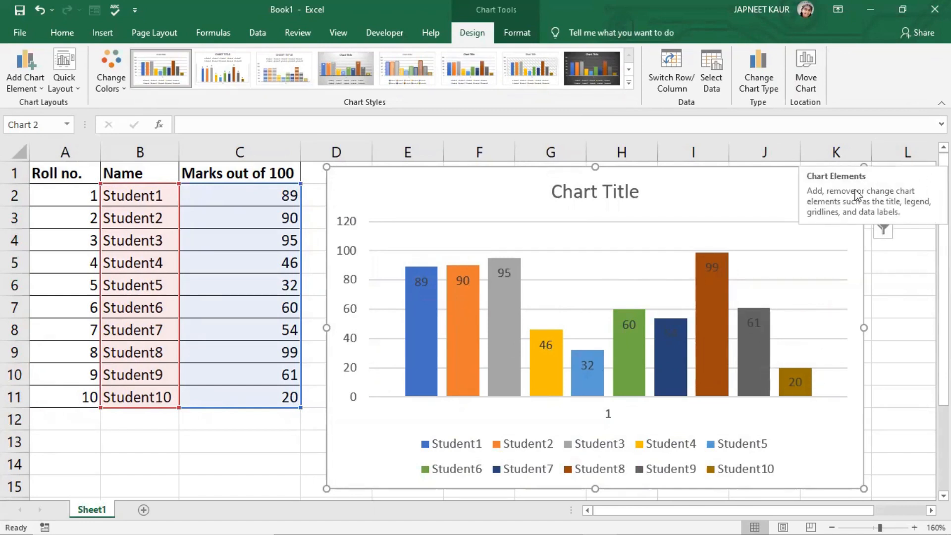
click(883, 183)
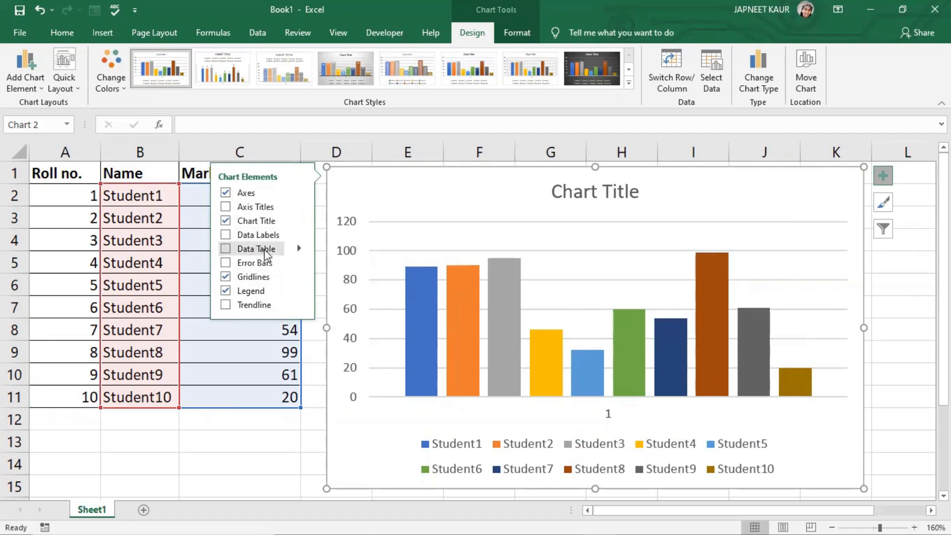
click(225, 235)
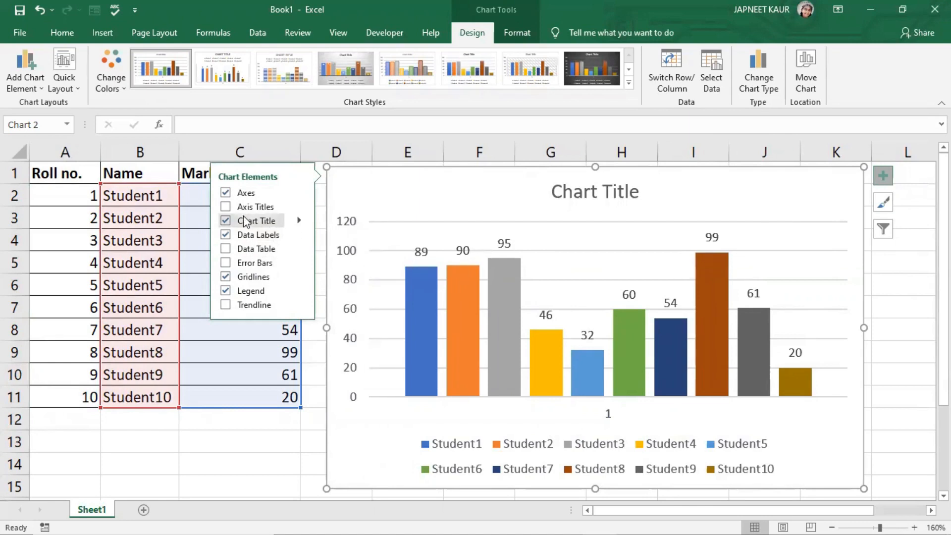
- Turn the chart legend off and back on so it sits to the right of the columns
click(226, 292)
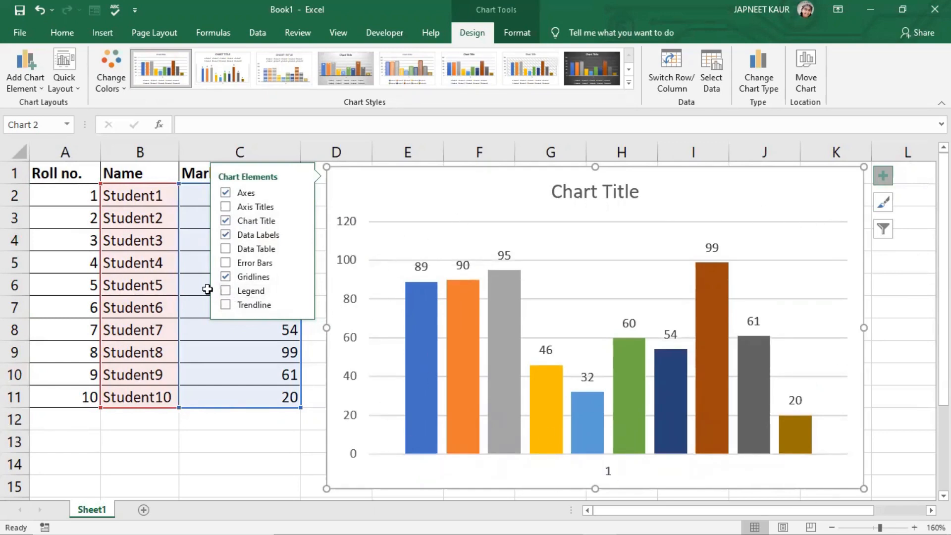
click(298, 280)
click(854, 185)
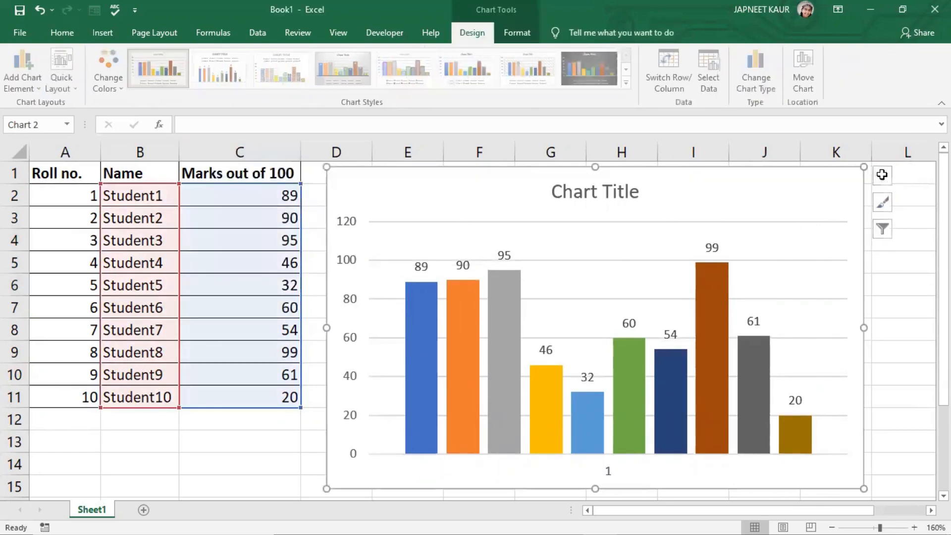
click(882, 174)
click(225, 291)
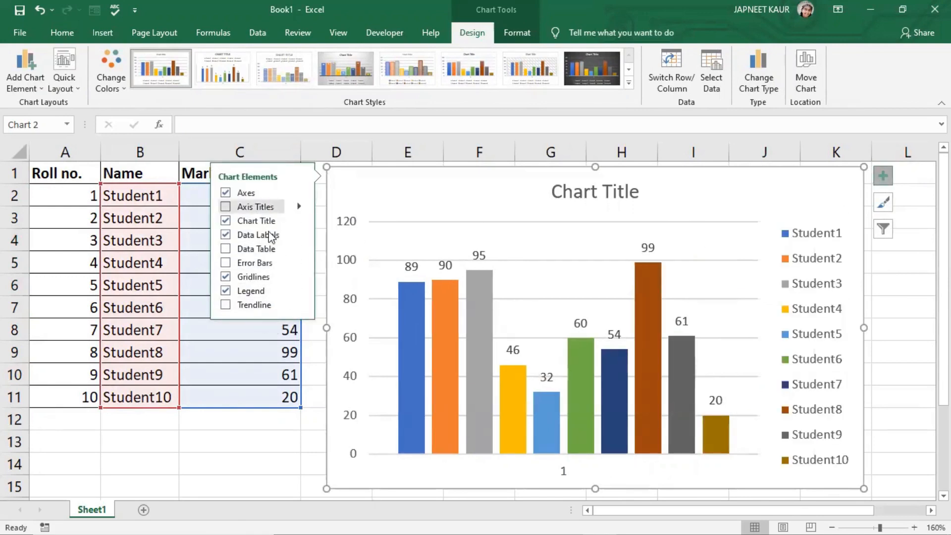
click(898, 322)
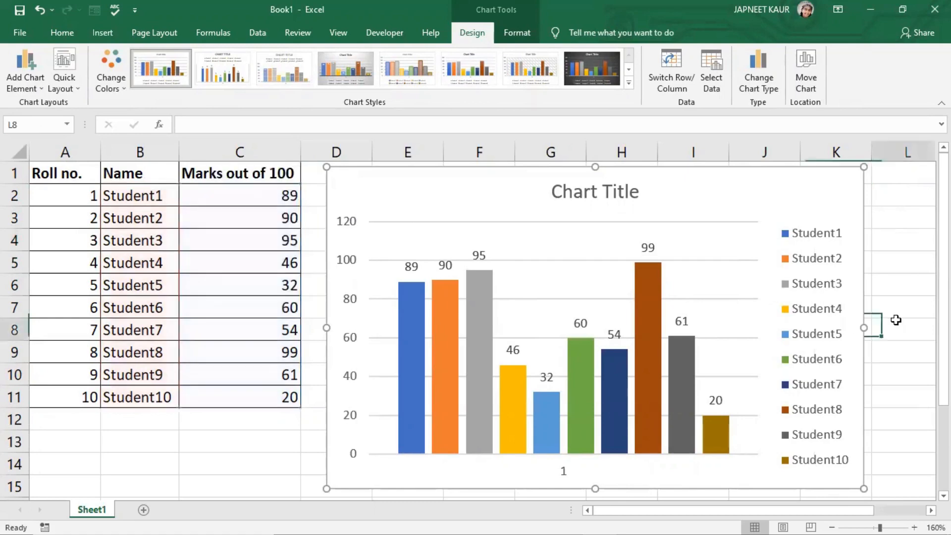
click(818, 302)
click(807, 201)
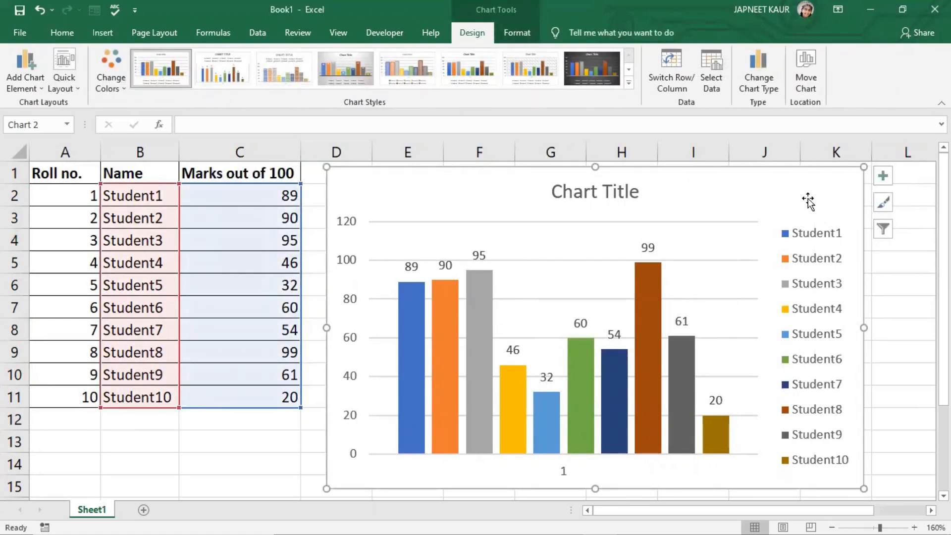
- Move the chart legend to the left of the columns, then to the bottom of the chart
click(33, 92)
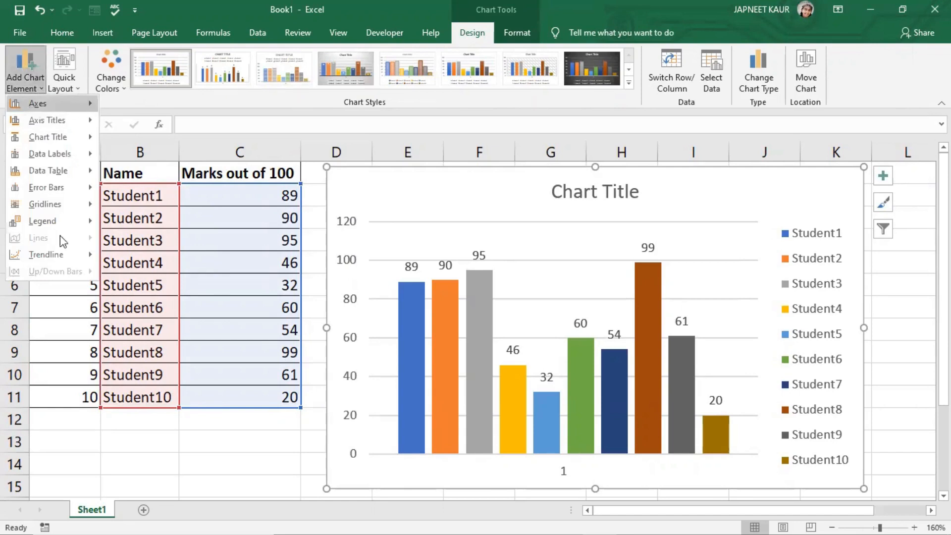
mouse_move(77, 231)
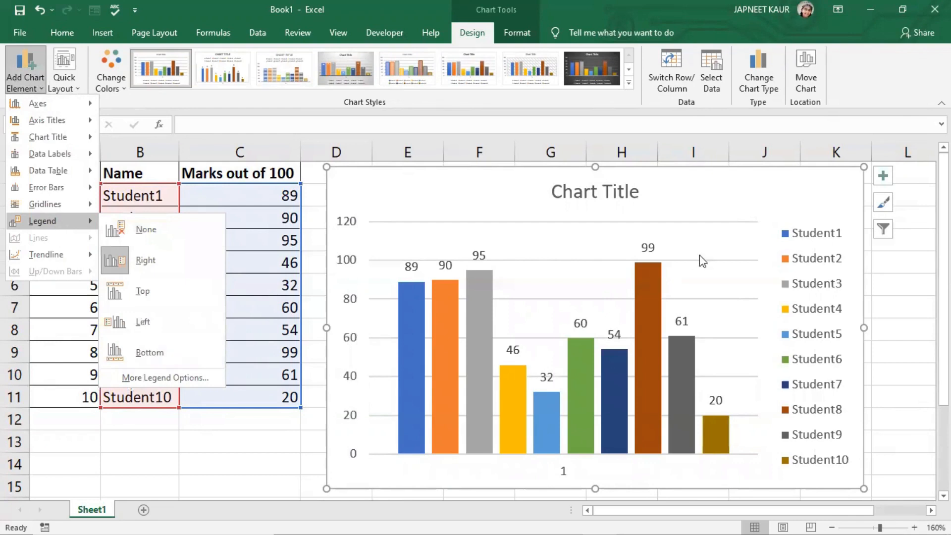
click(186, 325)
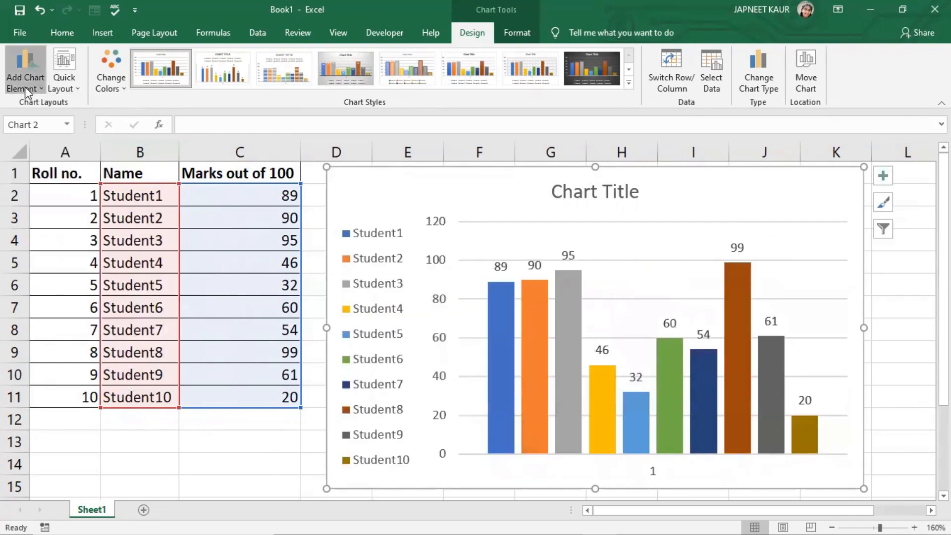
mouse_move(94, 221)
click(154, 354)
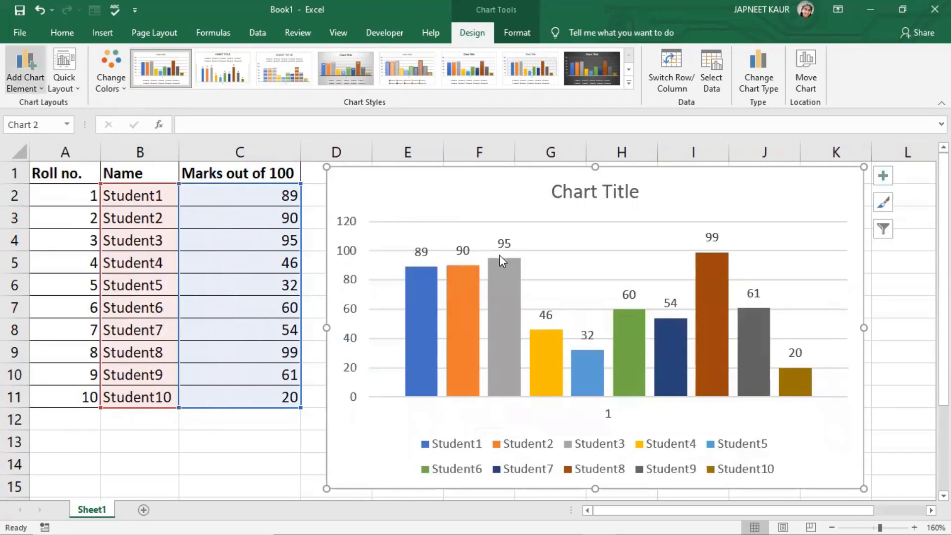
- Select the data label of Student3's column alone and position it at the center of its column
click(526, 309)
click(511, 246)
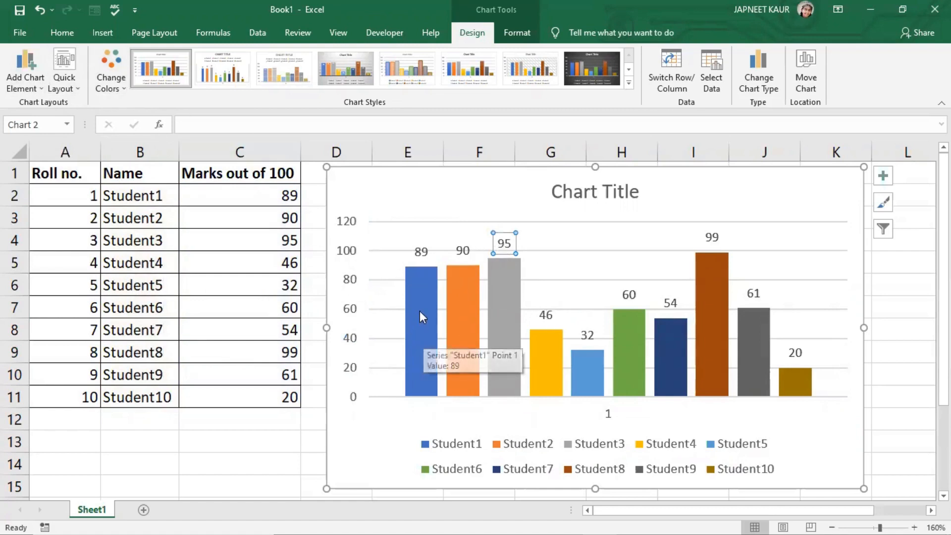
click(40, 90)
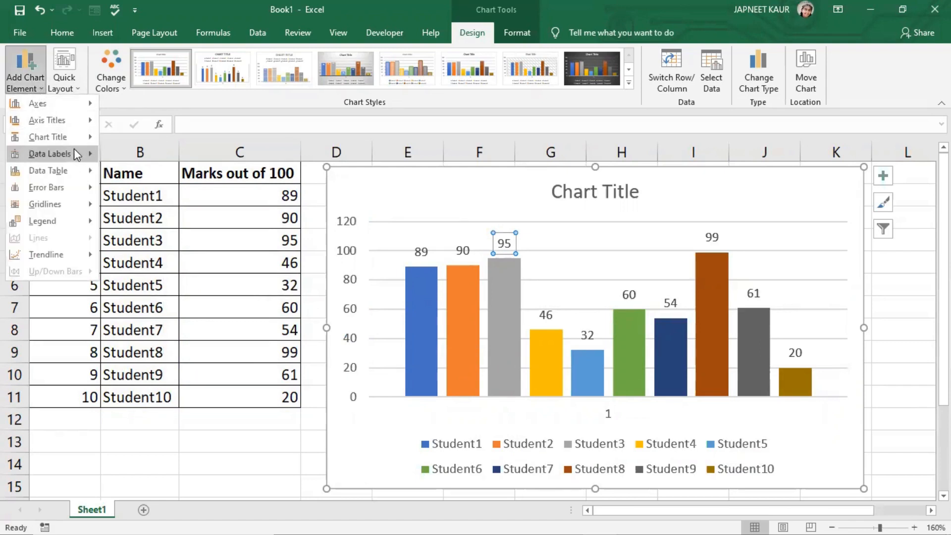
mouse_move(83, 161)
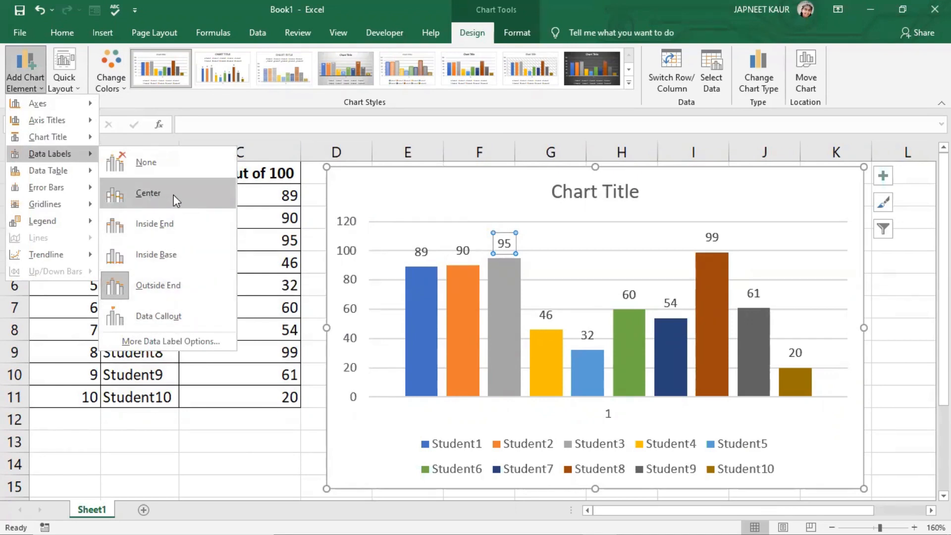
click(731, 193)
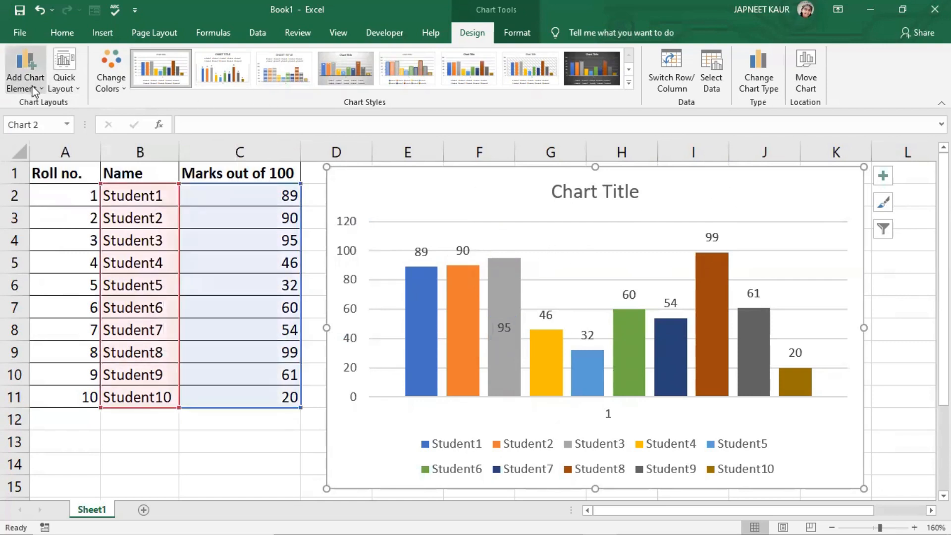
- Position all data labels at the center of their columns
click(25, 74)
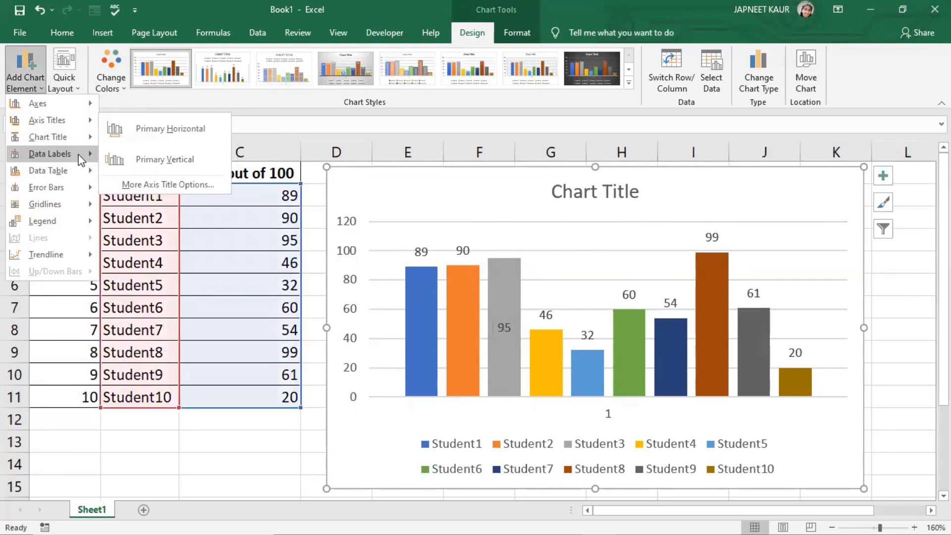
mouse_move(50, 153)
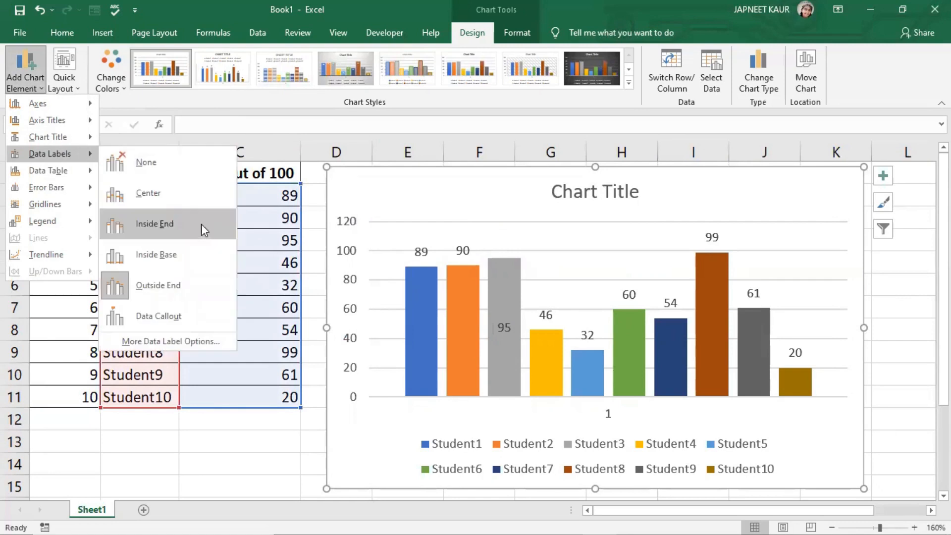
click(188, 195)
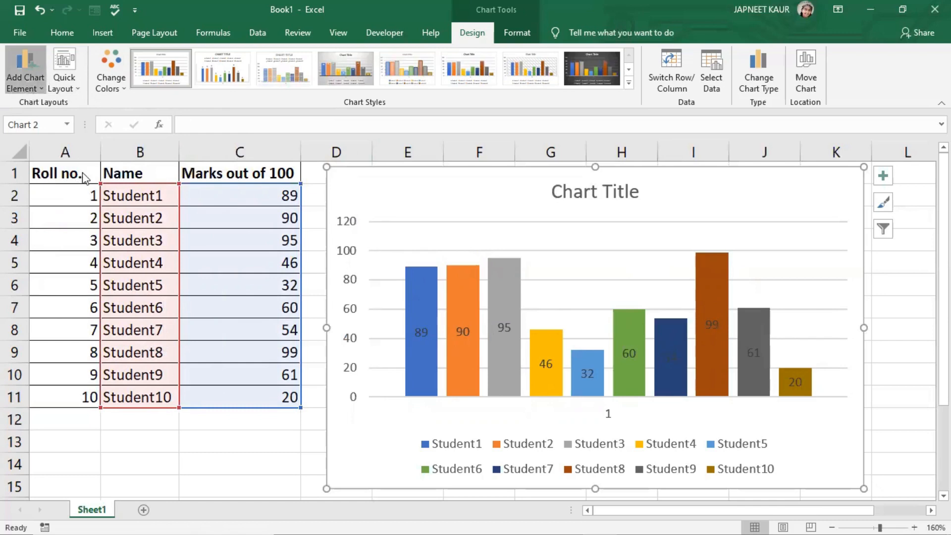
- Position all data labels at the inside end of their columns
click(24, 70)
mouse_move(77, 155)
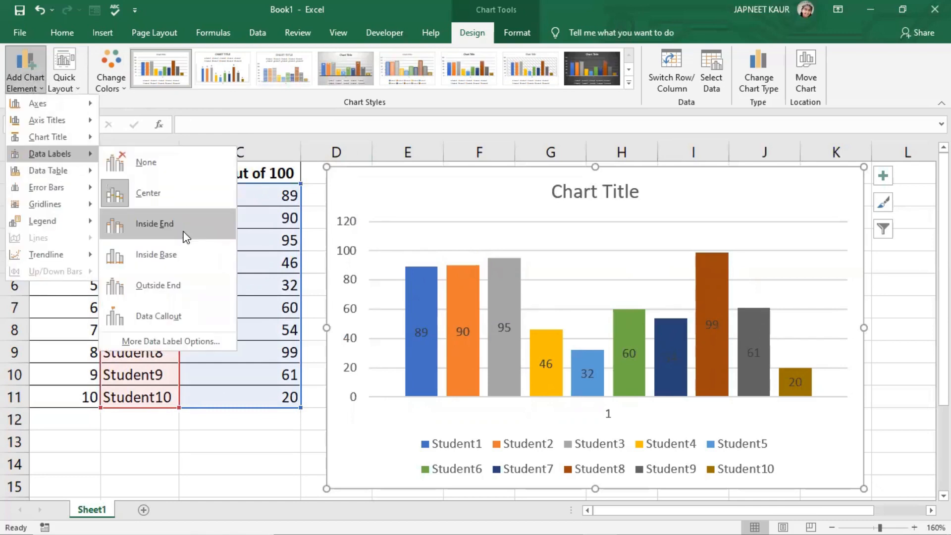
click(186, 237)
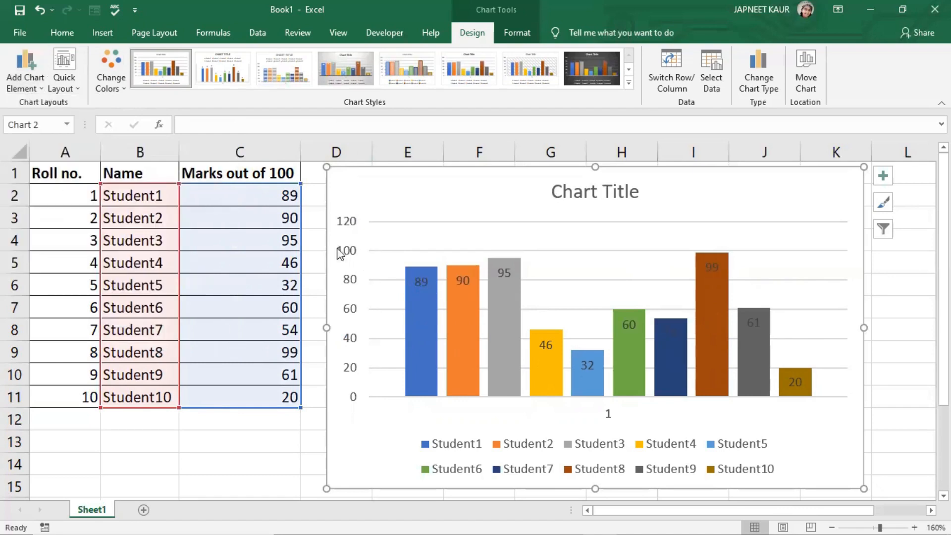
- Position all data labels at the outside end of their columns
click(16, 87)
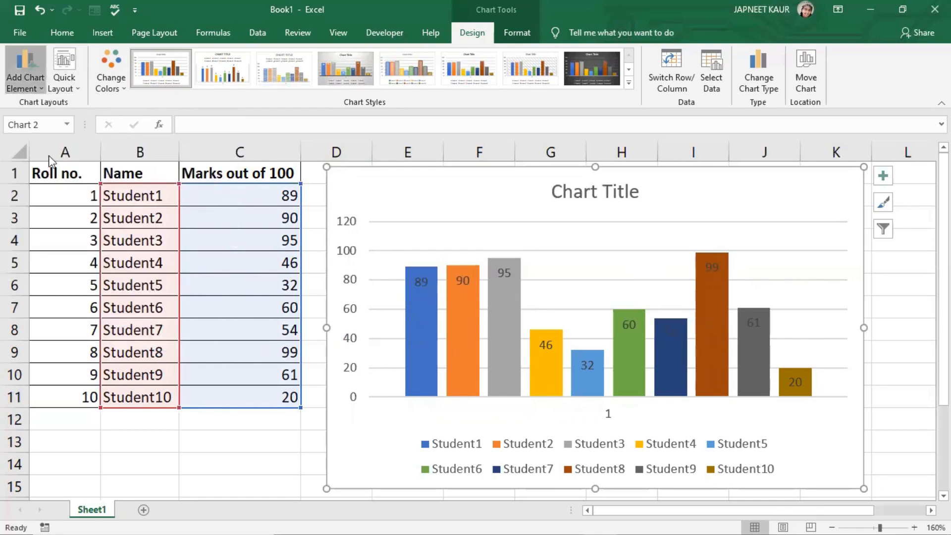
mouse_move(50, 154)
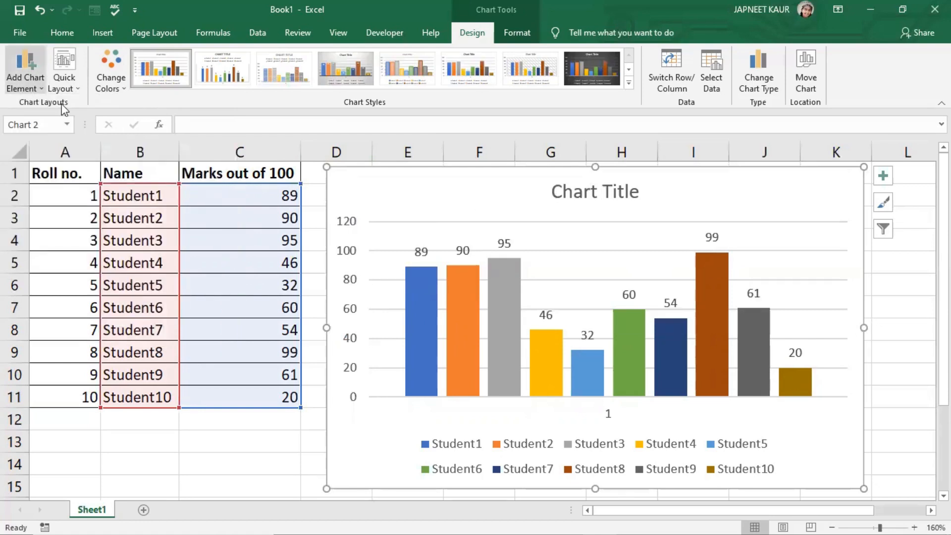
mouse_move(91, 137)
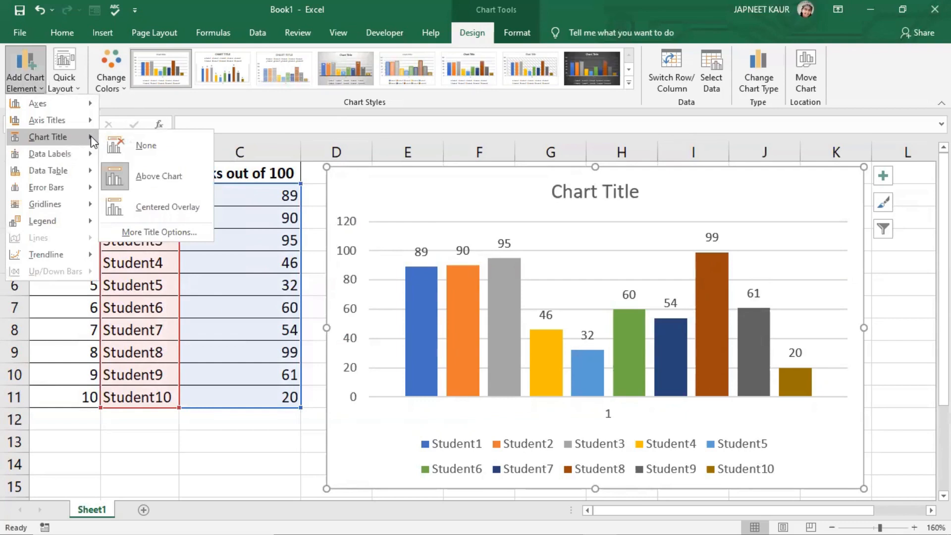
click(299, 464)
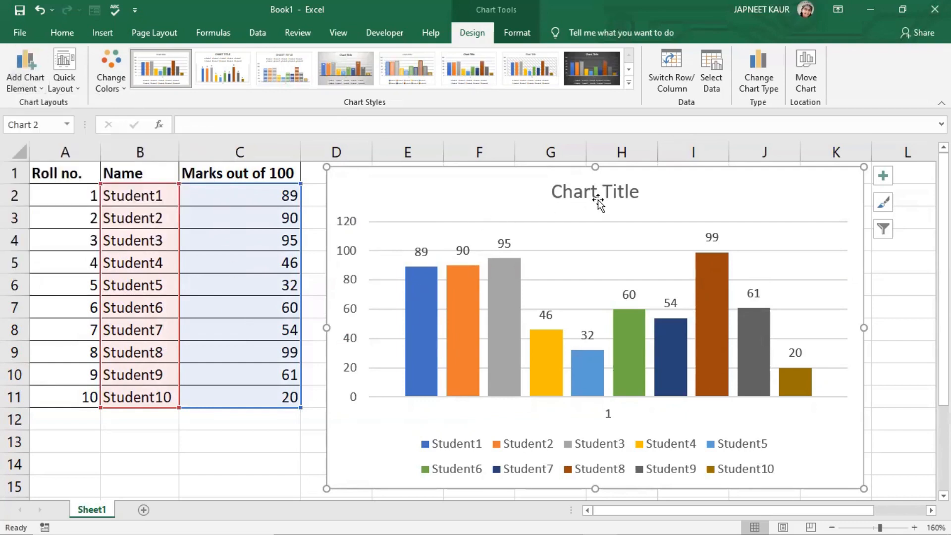
- Change the chart's data range to A2:C11 in the Select Data Source dialog
right_click(737, 200)
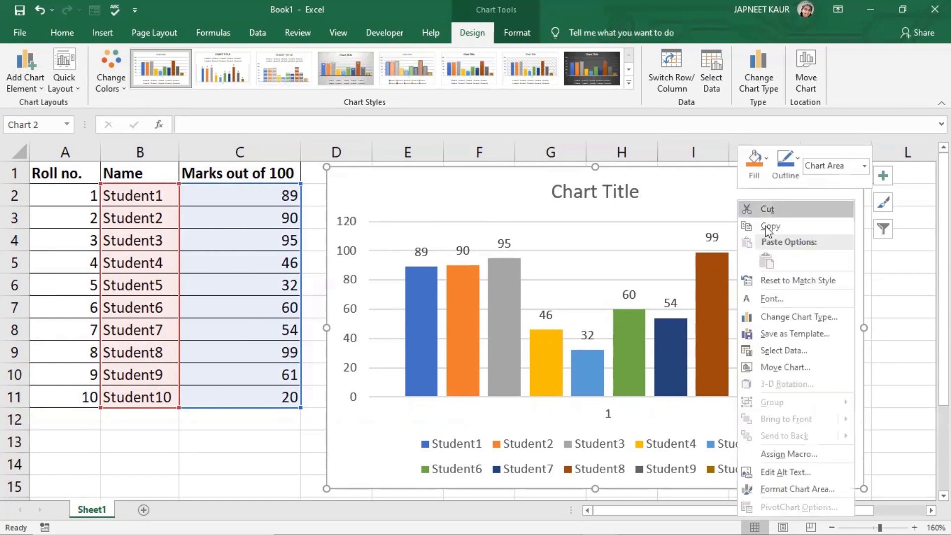
key(Escape)
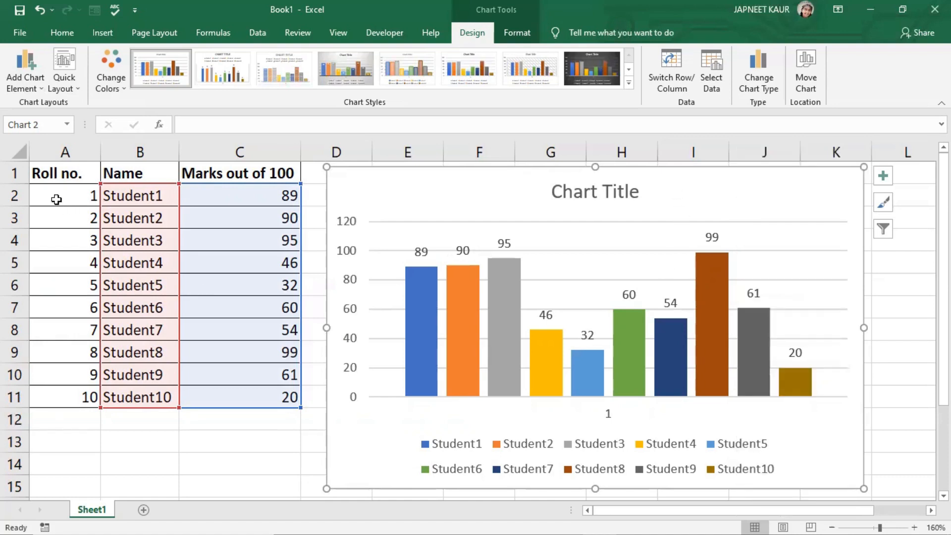
right_click(669, 190)
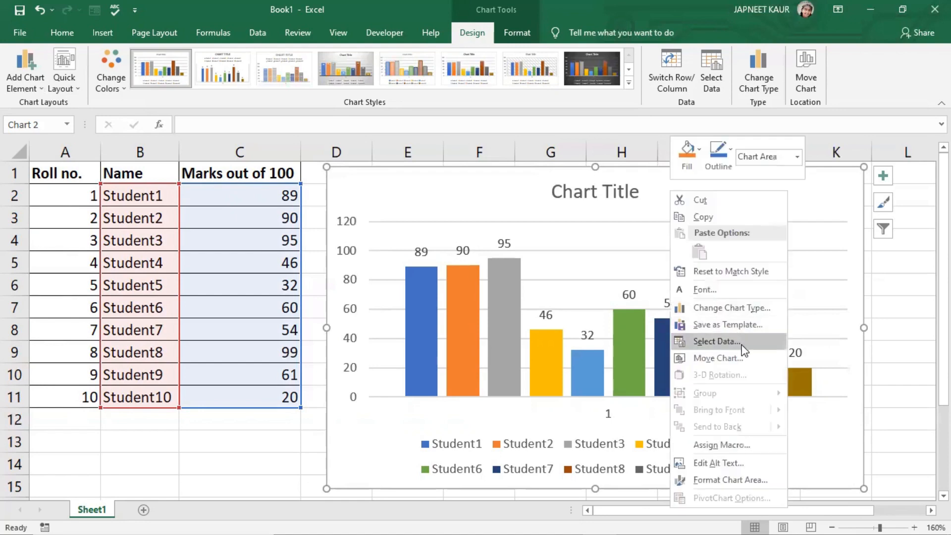
click(705, 342)
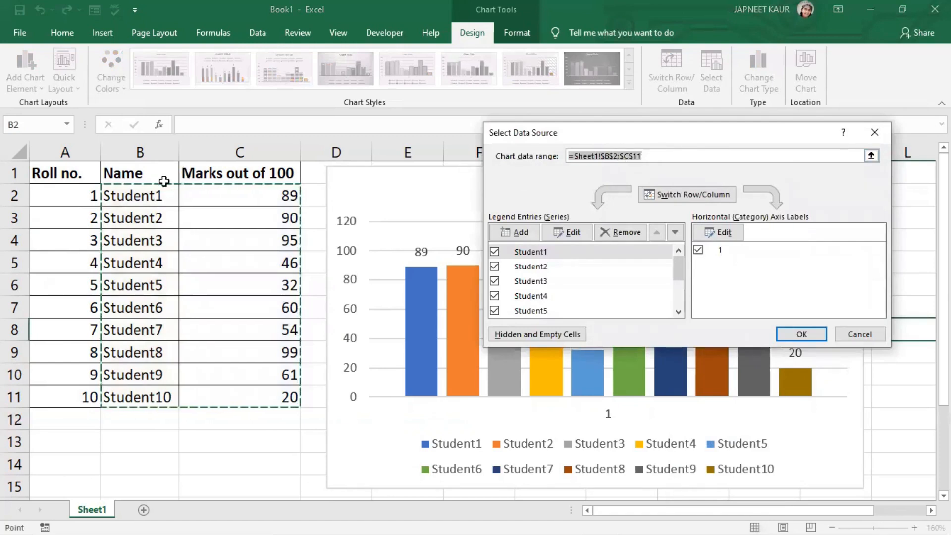
click(74, 191)
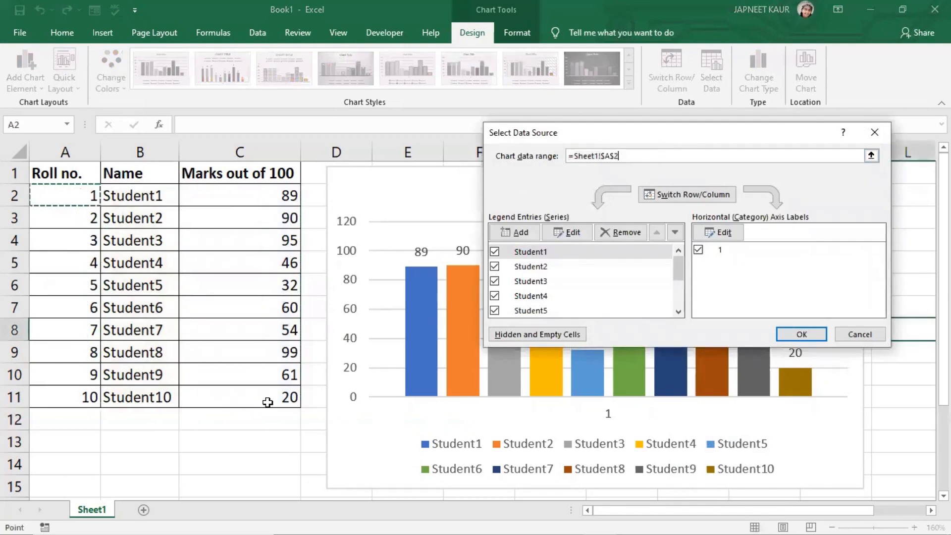
shift+click(267, 402)
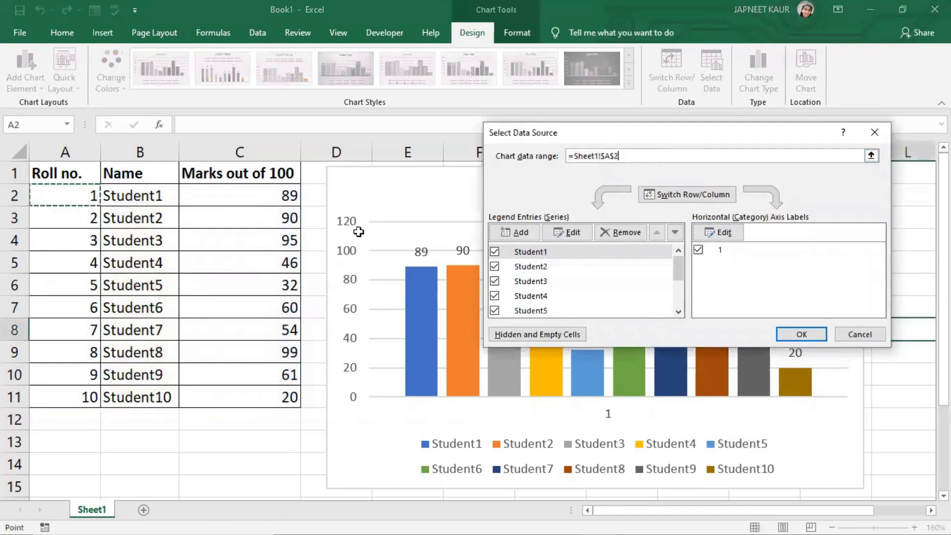
click(803, 334)
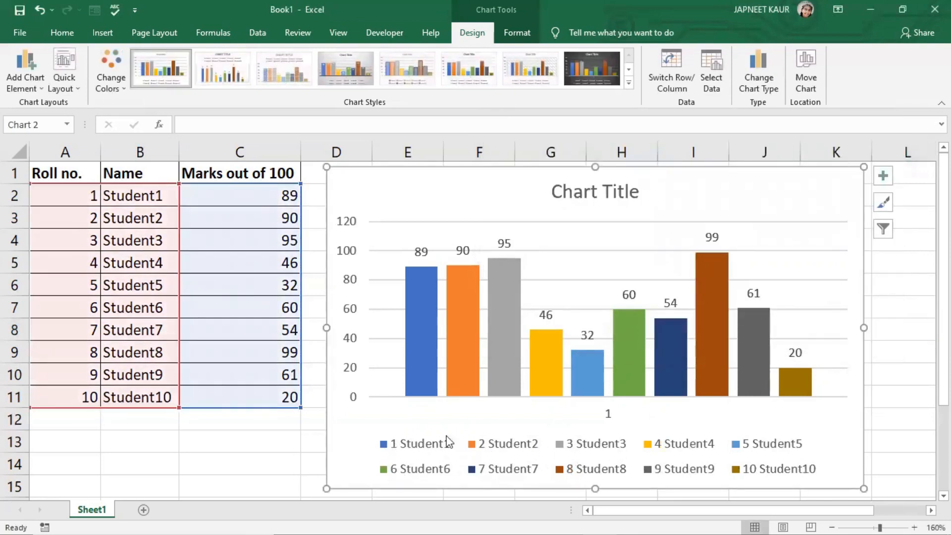
- Reset the chart's data range to B2:C11 in the Select Data Source dialog
right_click(490, 215)
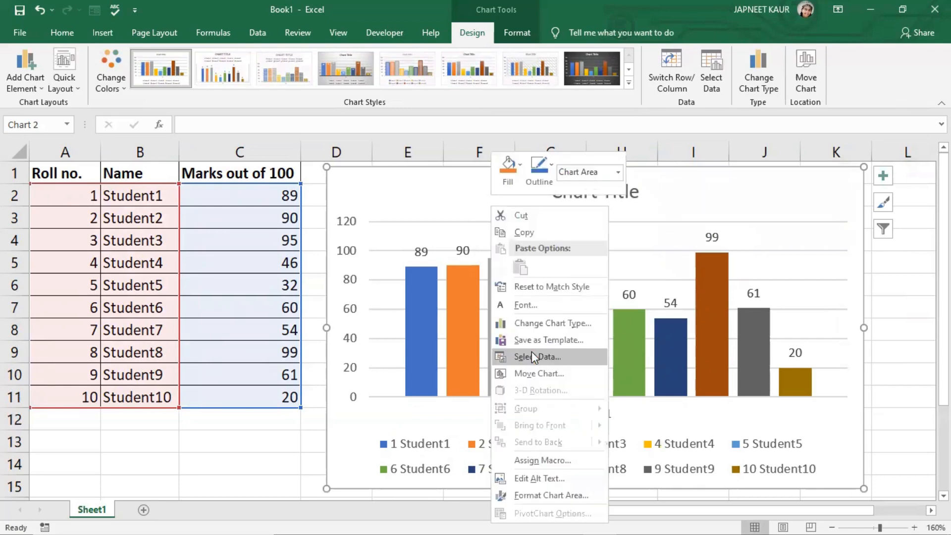
click(531, 357)
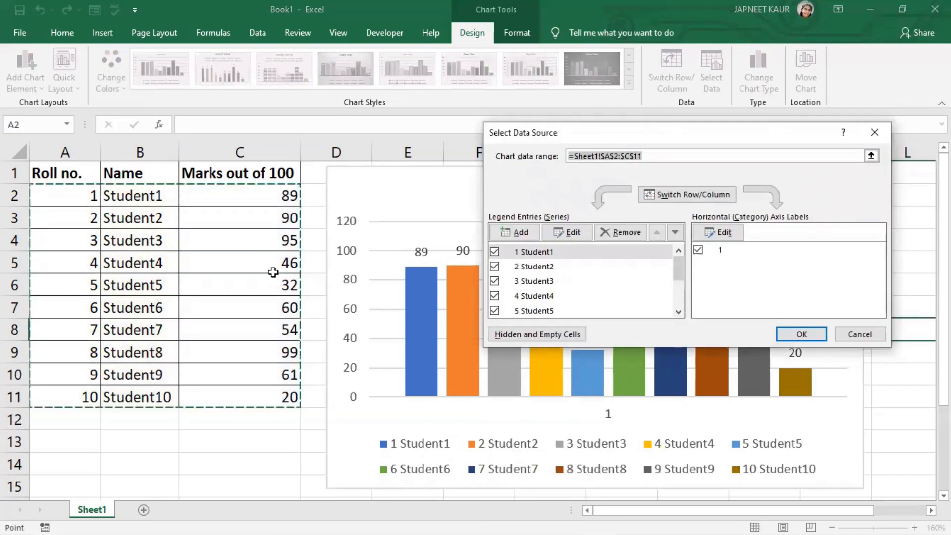
click(133, 194)
drag(133, 195, 268, 396)
click(800, 335)
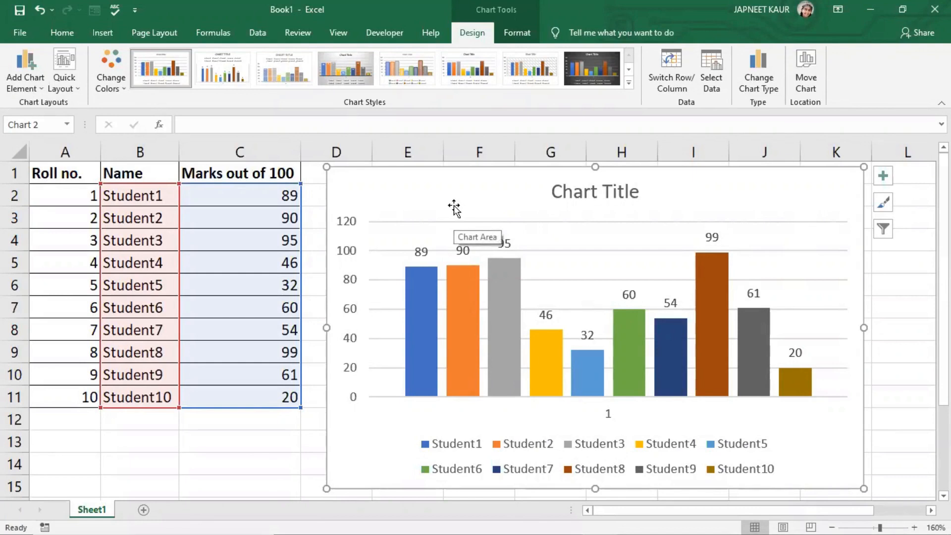
- Open the chart area formatting and give it a solid fill, choosing a light color and then yellow
double_click(392, 189)
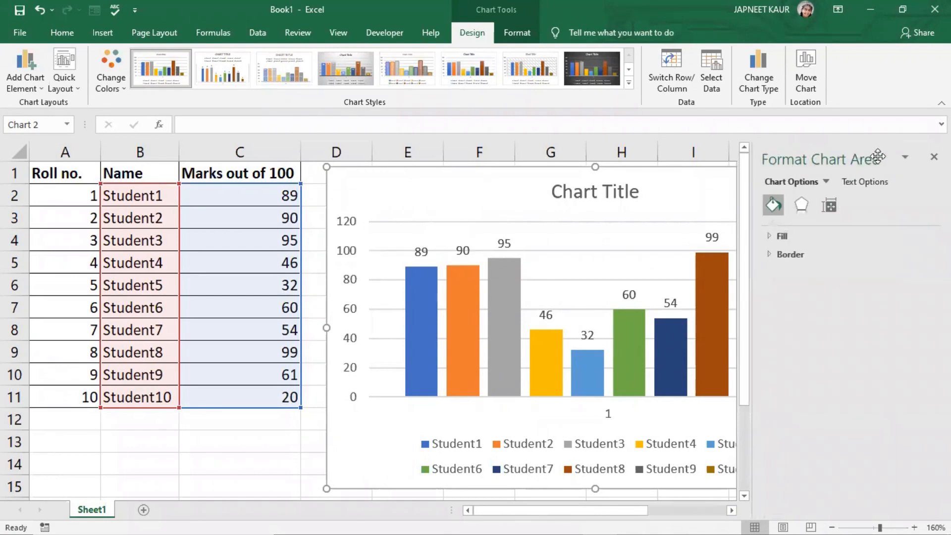
click(775, 237)
click(782, 272)
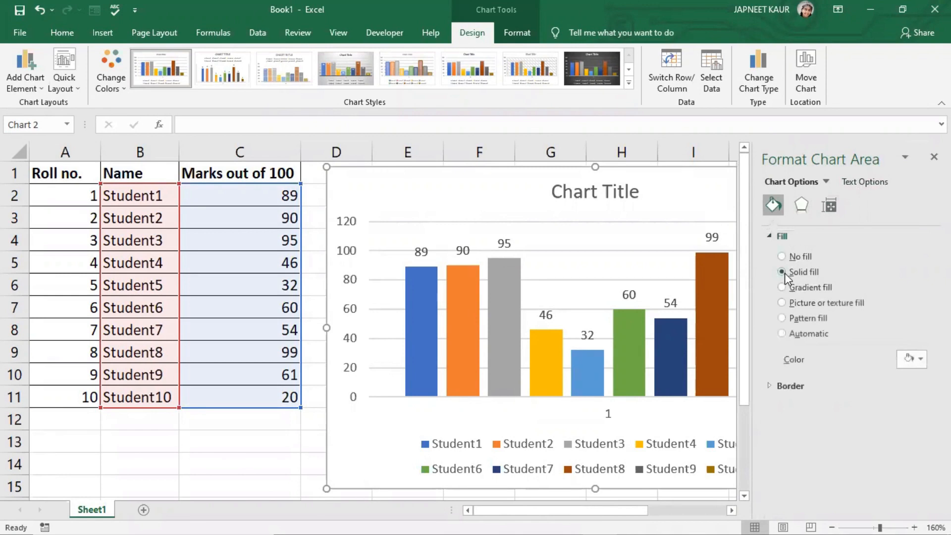
click(911, 359)
click(881, 404)
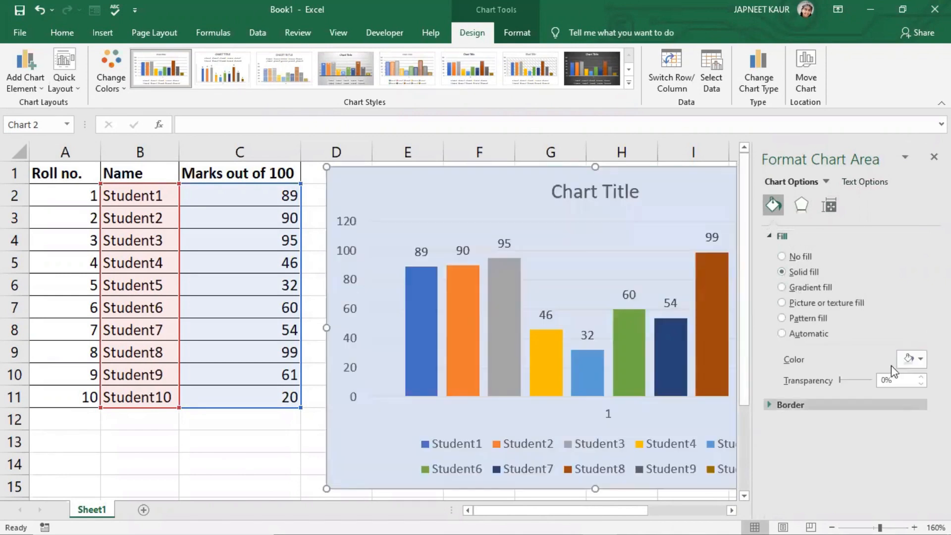
click(912, 360)
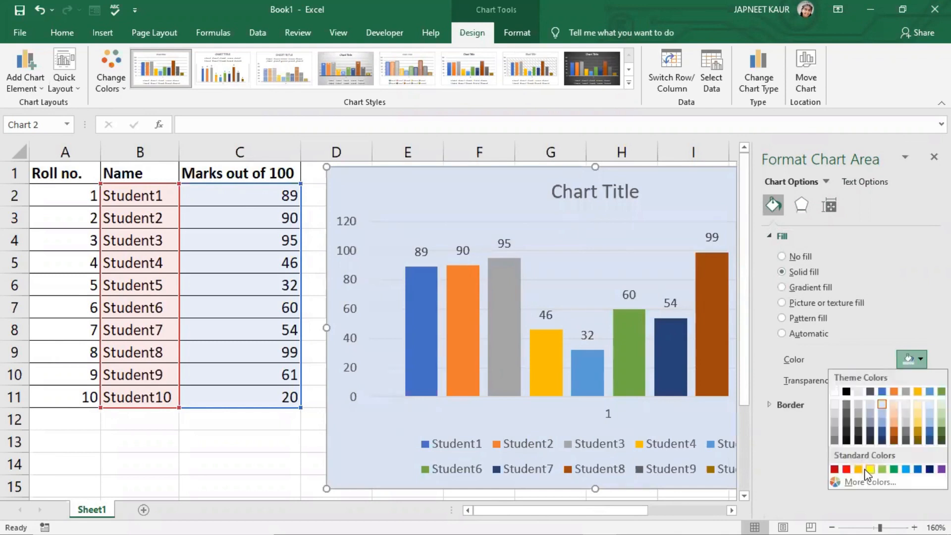
click(870, 467)
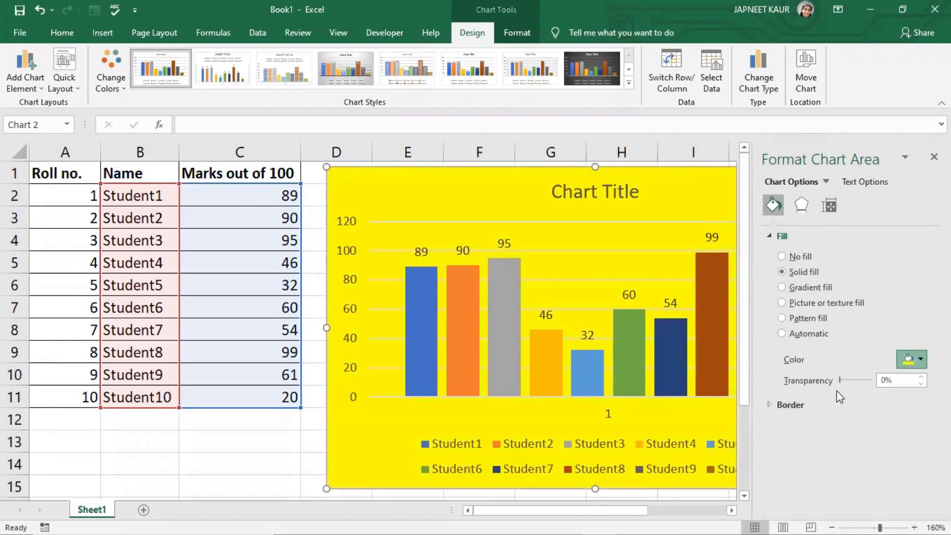
- Switch the chart area fill to No fill, then Solid fill, then Gradient fill
click(782, 256)
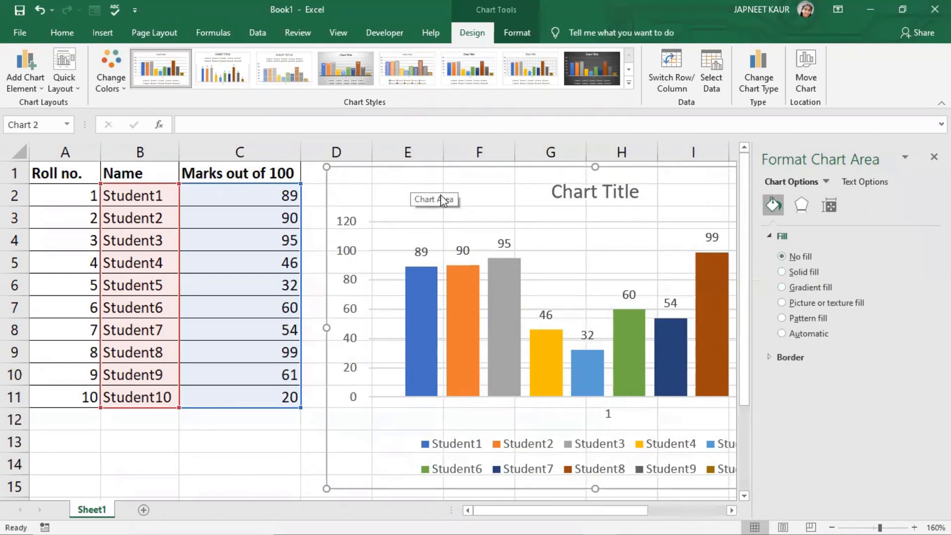
click(782, 272)
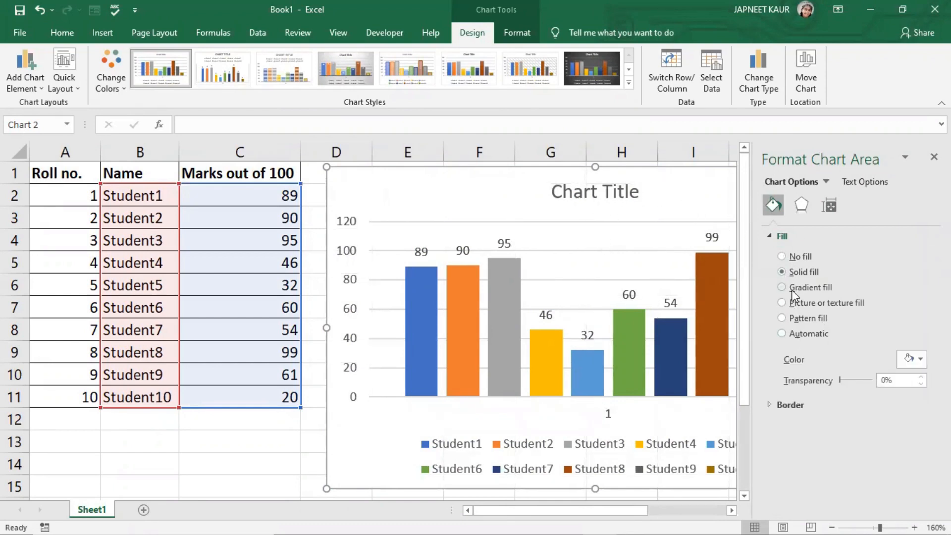
click(792, 292)
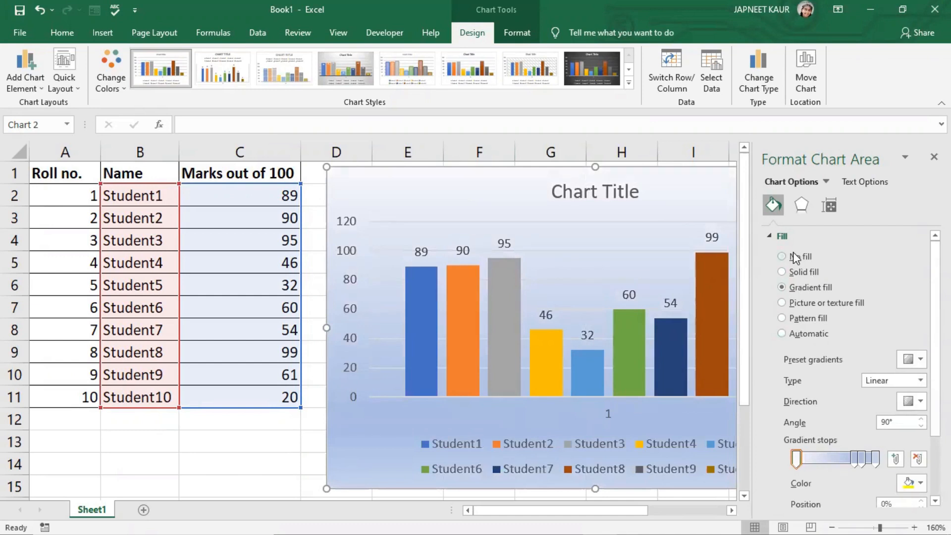
- Set the chart area fill to Solid fill and open the chart area's Border options
click(795, 273)
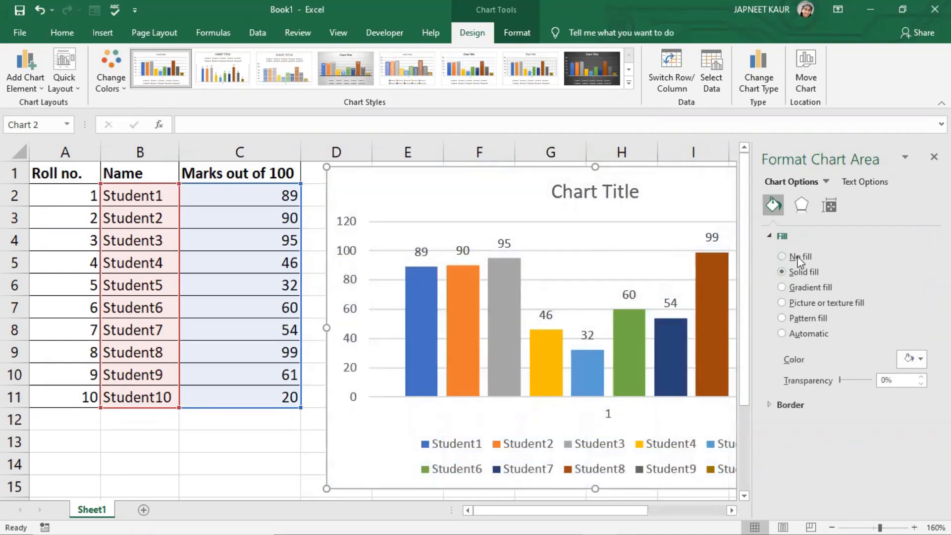
click(769, 237)
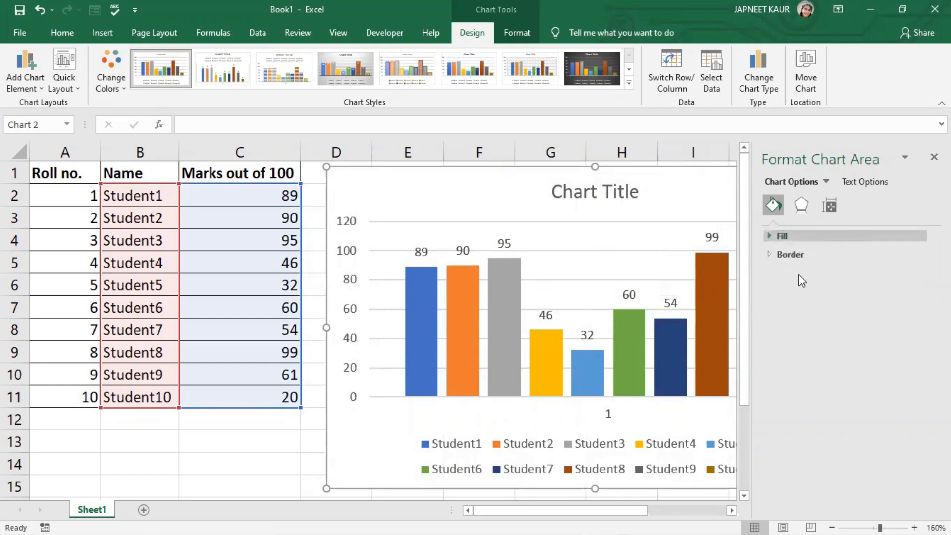
click(769, 255)
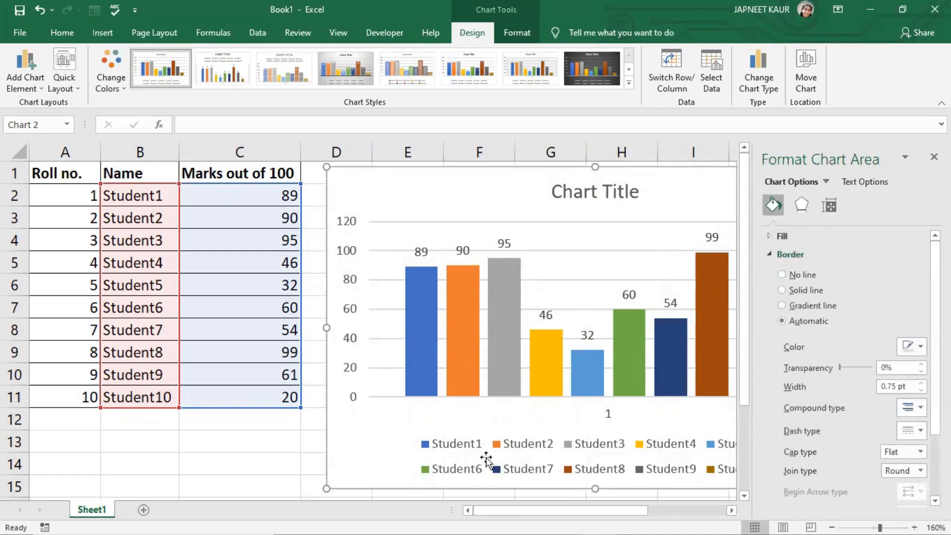
- Try a gradient line and a solid red border on the chart area, then switch the border back to Automatic
drag(524, 510, 562, 511)
click(786, 306)
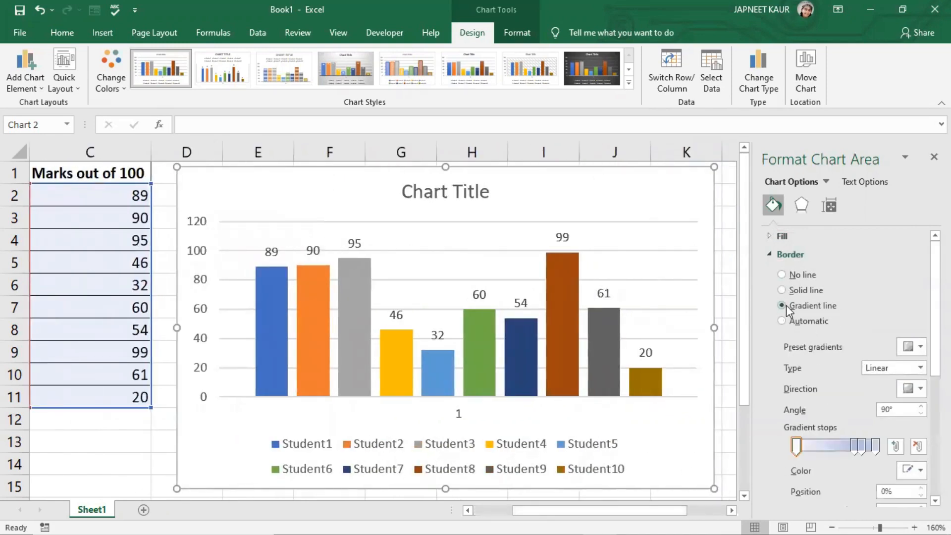
click(781, 293)
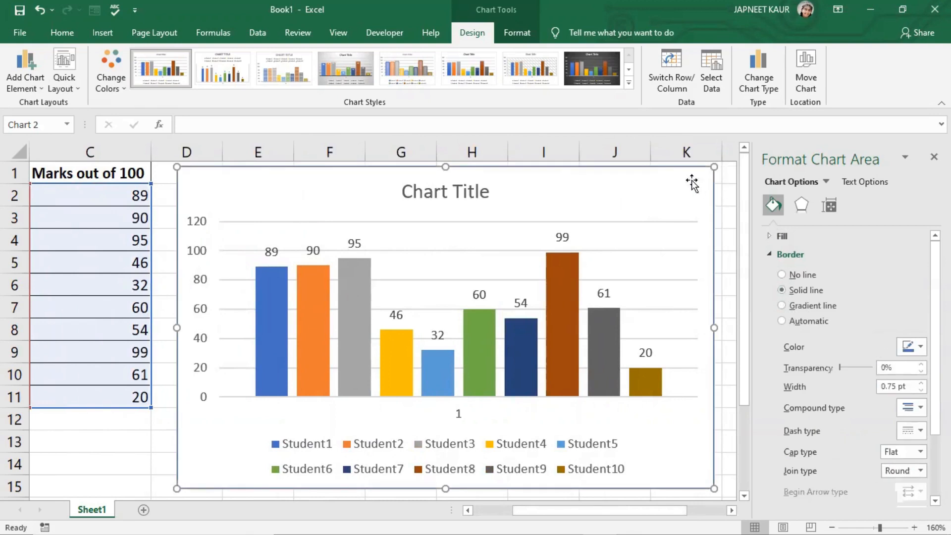
click(914, 347)
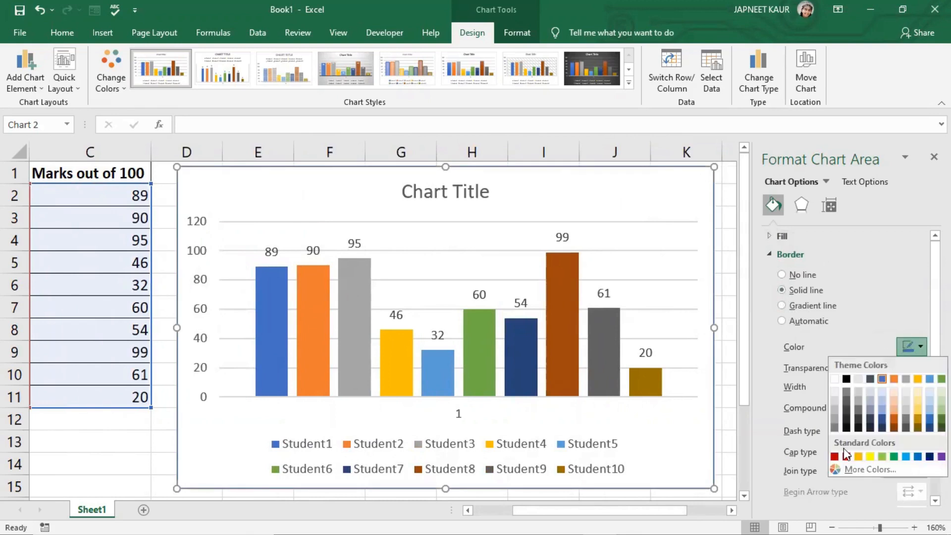
click(846, 454)
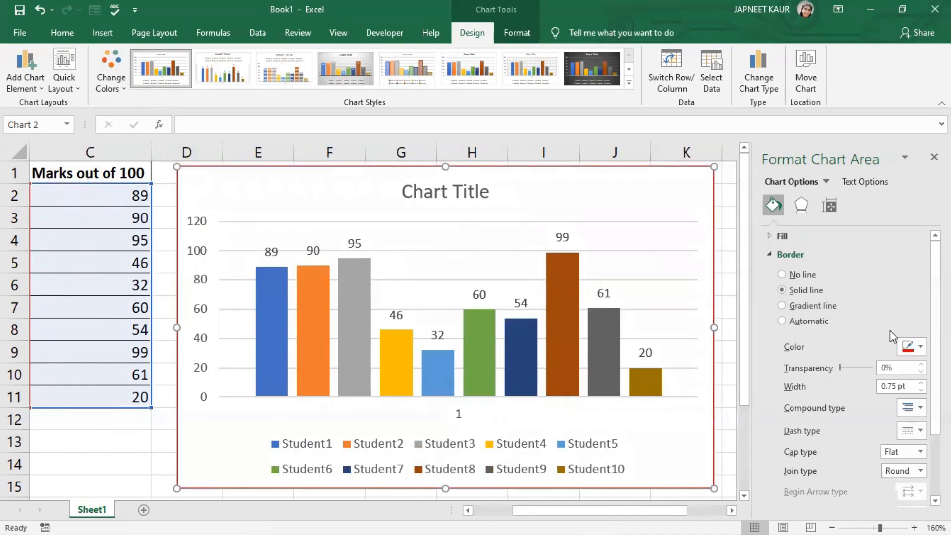
click(914, 347)
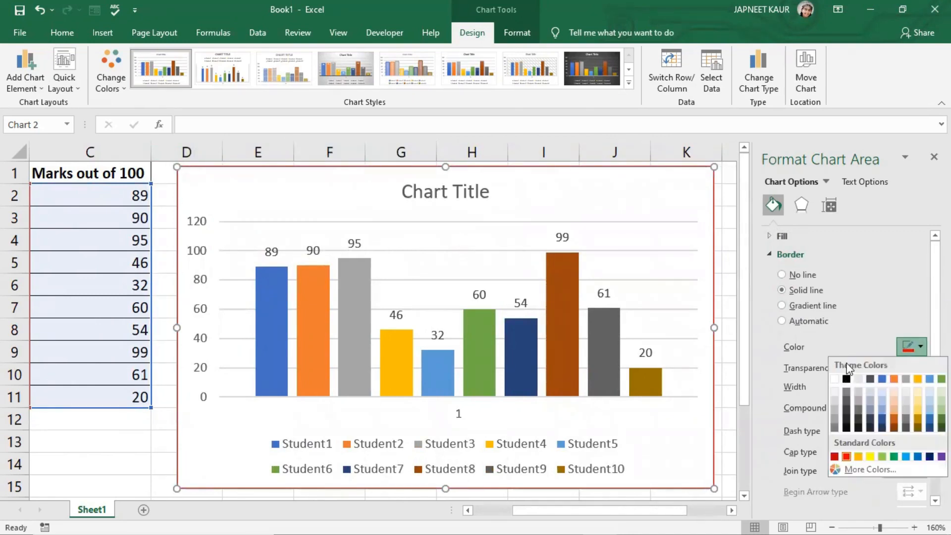
click(782, 320)
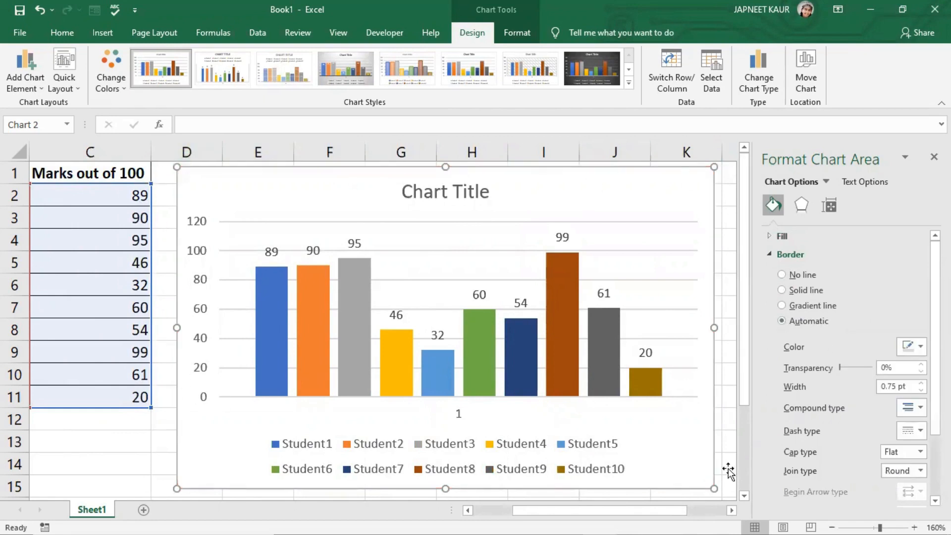
click(771, 251)
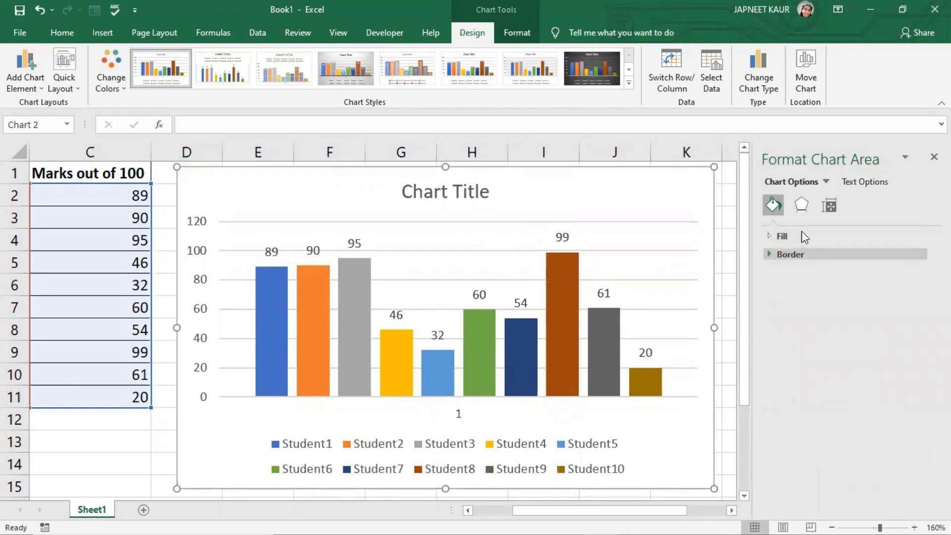
- Examine the chart area's Size and Properties settings, then close the formatting pane
click(829, 205)
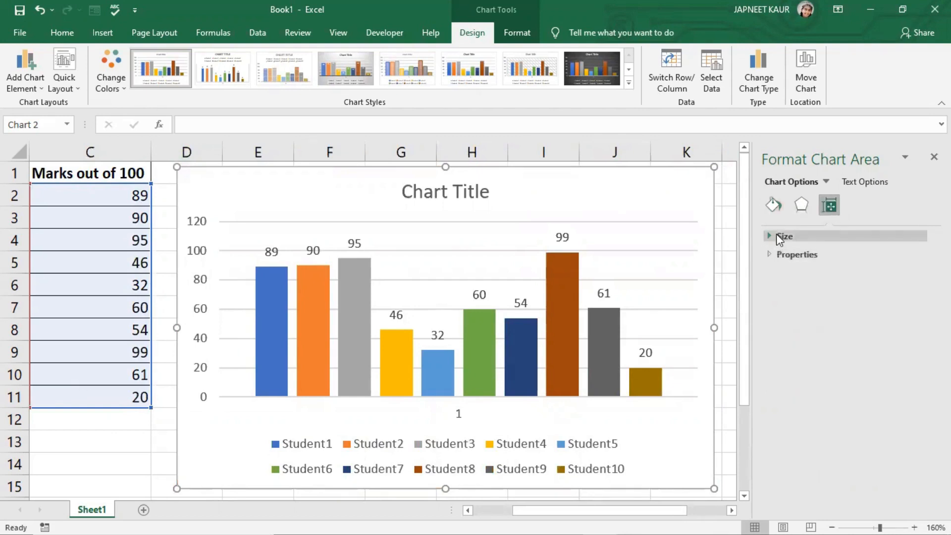
click(775, 237)
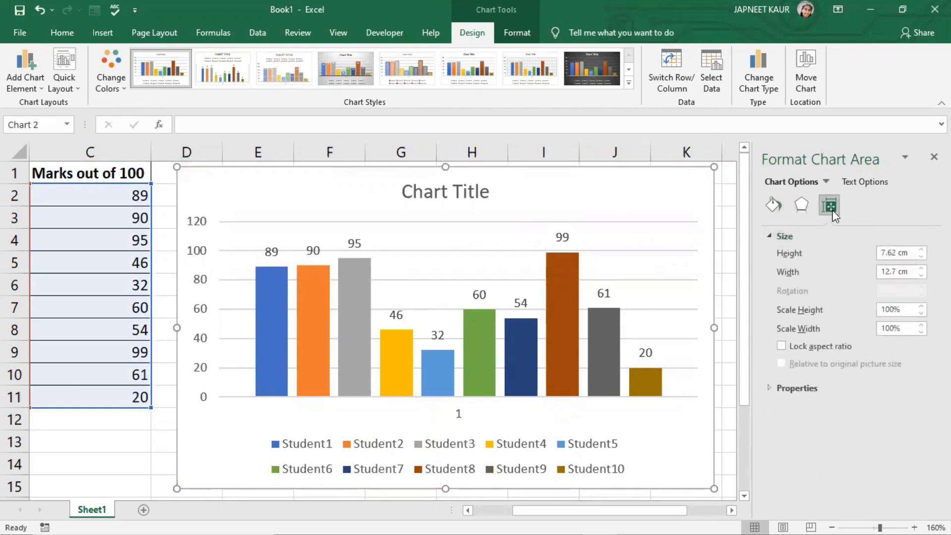
click(769, 390)
click(769, 386)
click(779, 237)
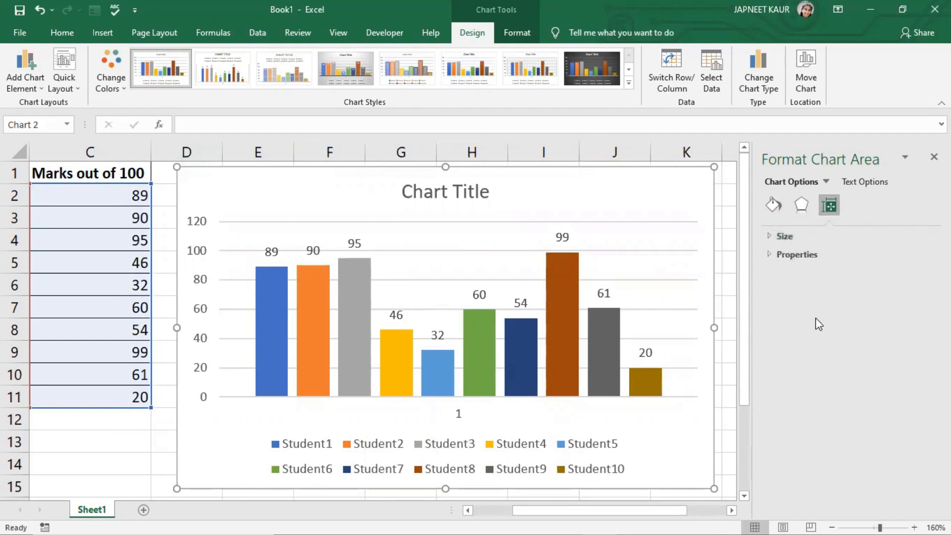
click(933, 157)
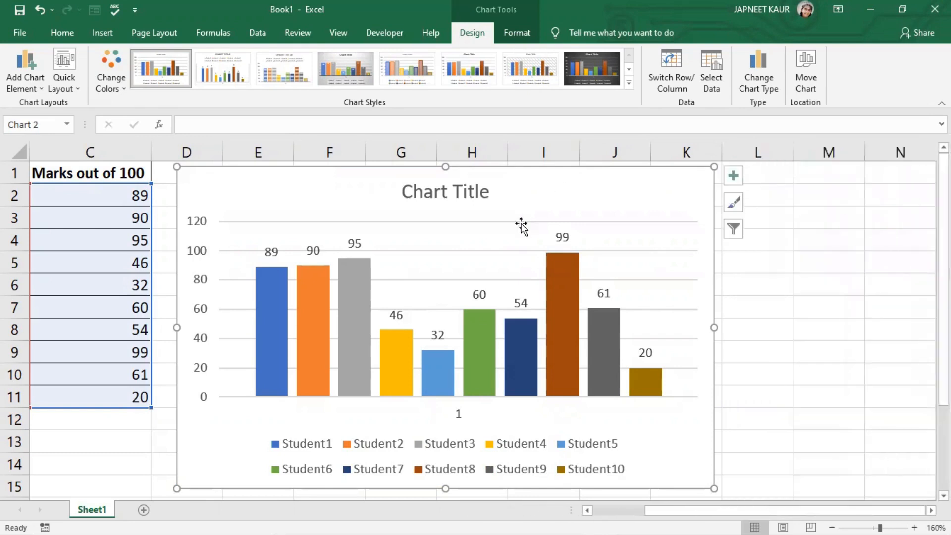
- Delete the chart from the worksheet
click(604, 510)
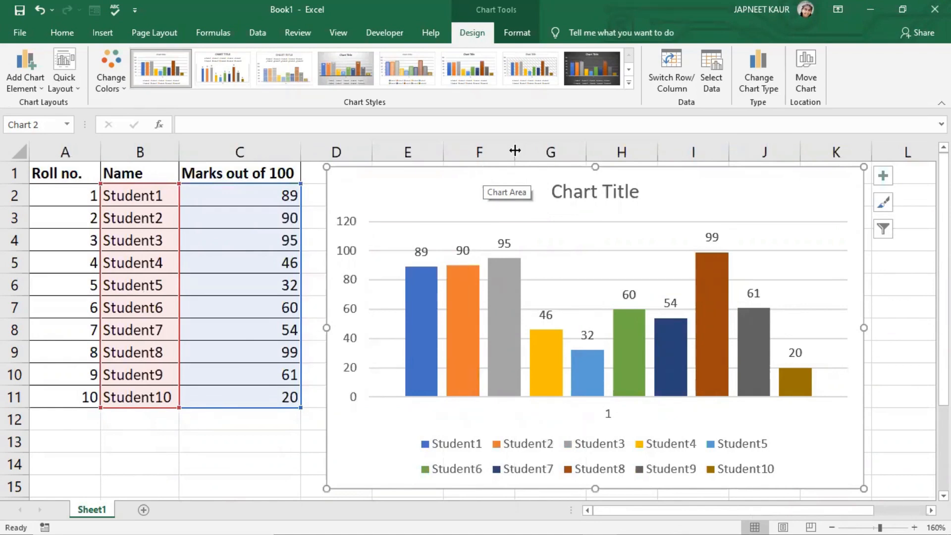
double_click(479, 188)
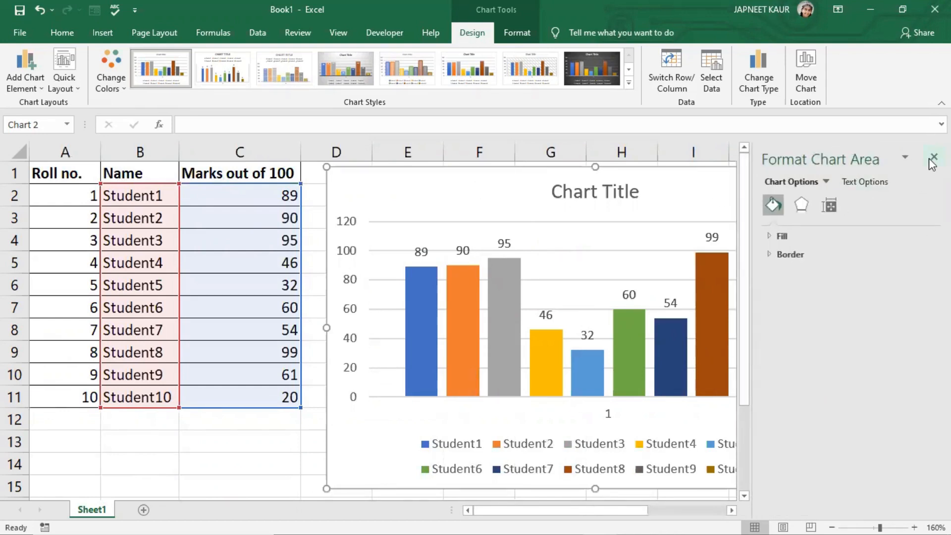
click(934, 158)
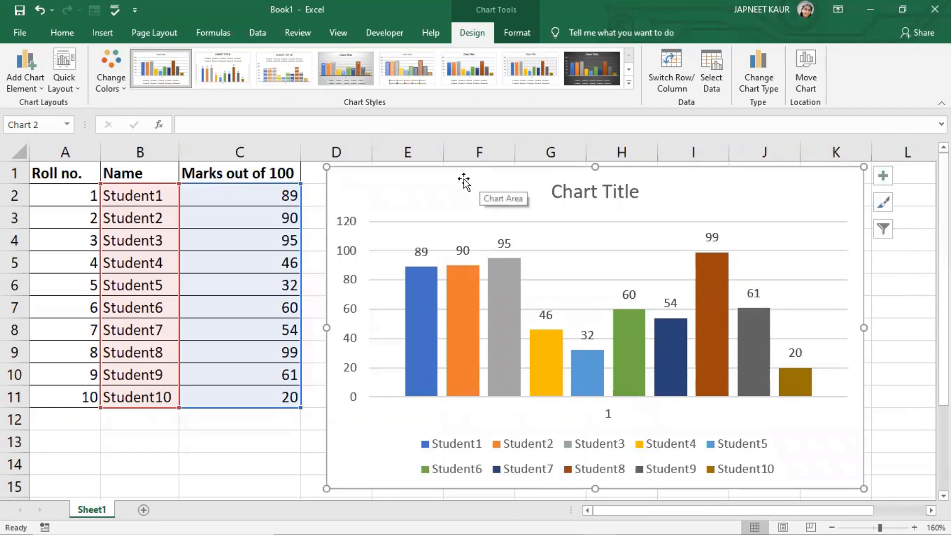
key(Delete)
click(355, 226)
click(161, 199)
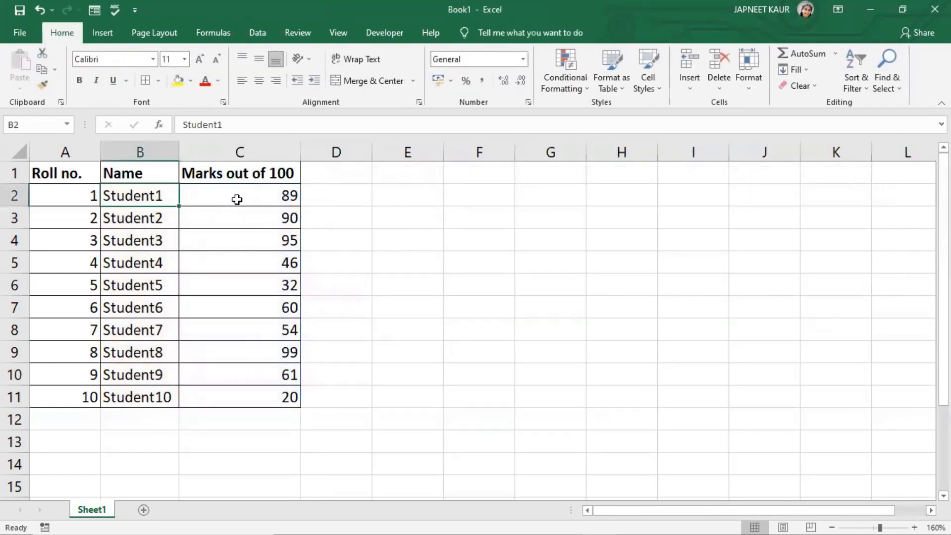
drag(244, 201, 244, 365)
click(164, 195)
click(219, 198)
click(239, 214)
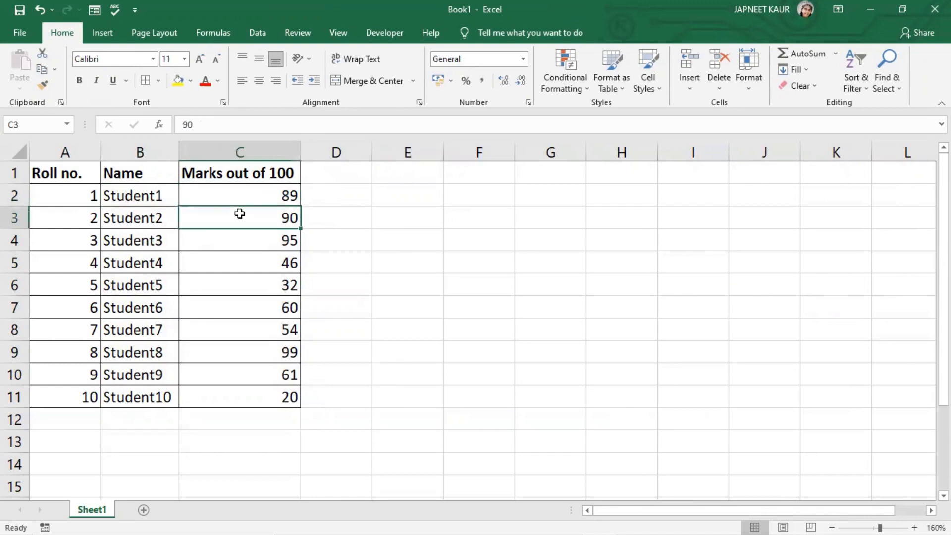
drag(262, 188, 261, 397)
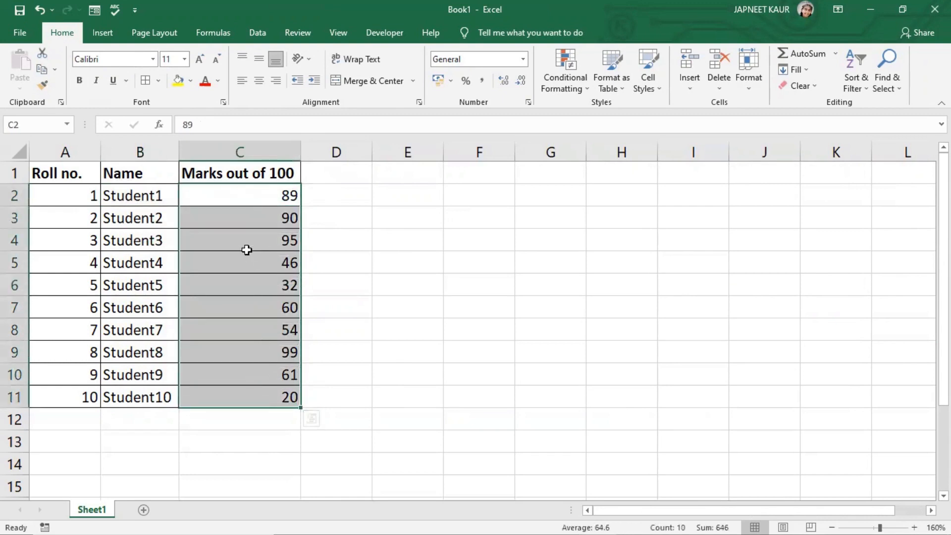
click(317, 285)
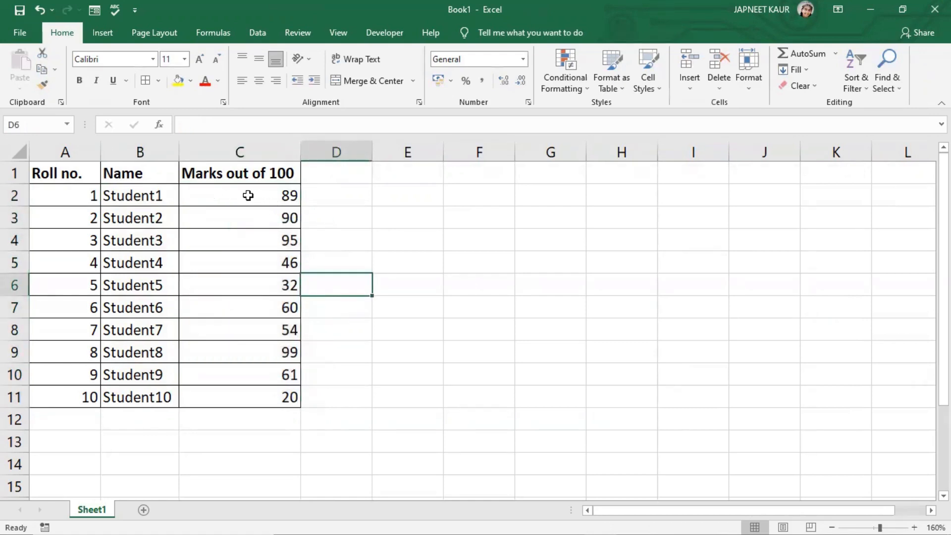
- Sort only the marks in C2:C11 from largest to smallest, continuing with the current selection
drag(248, 193, 256, 405)
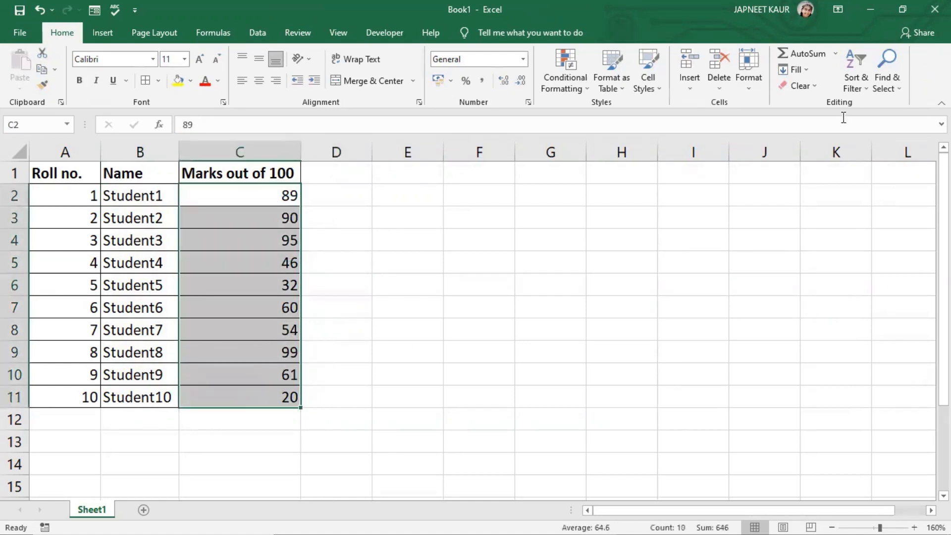
click(862, 88)
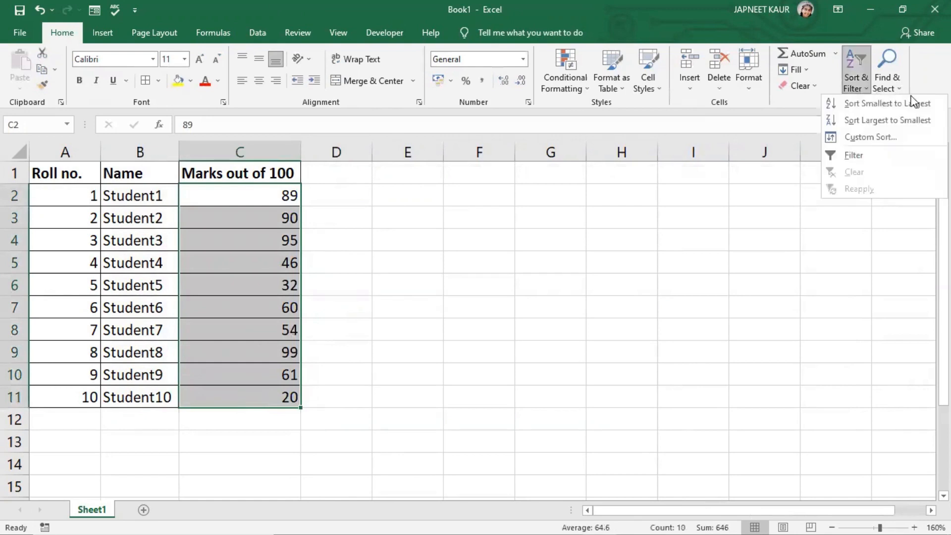
click(884, 121)
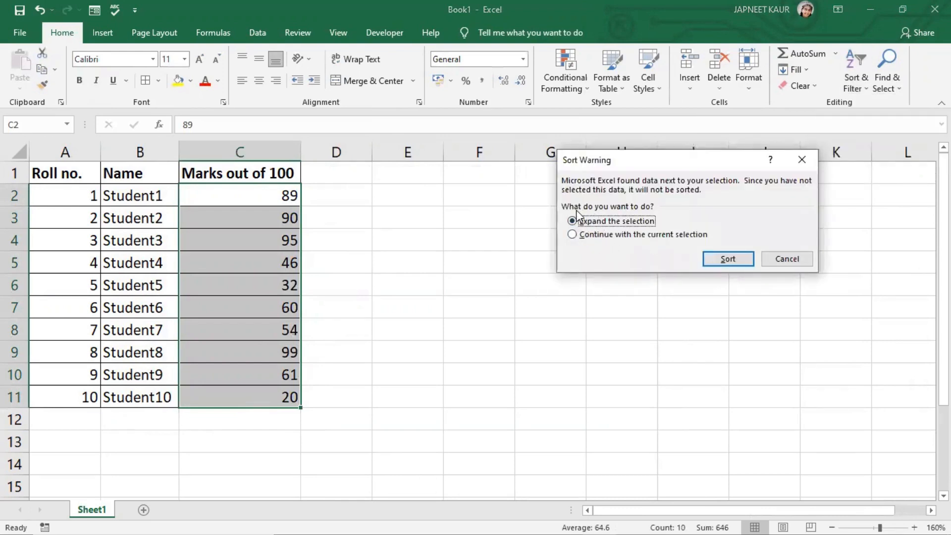
drag(626, 166, 594, 177)
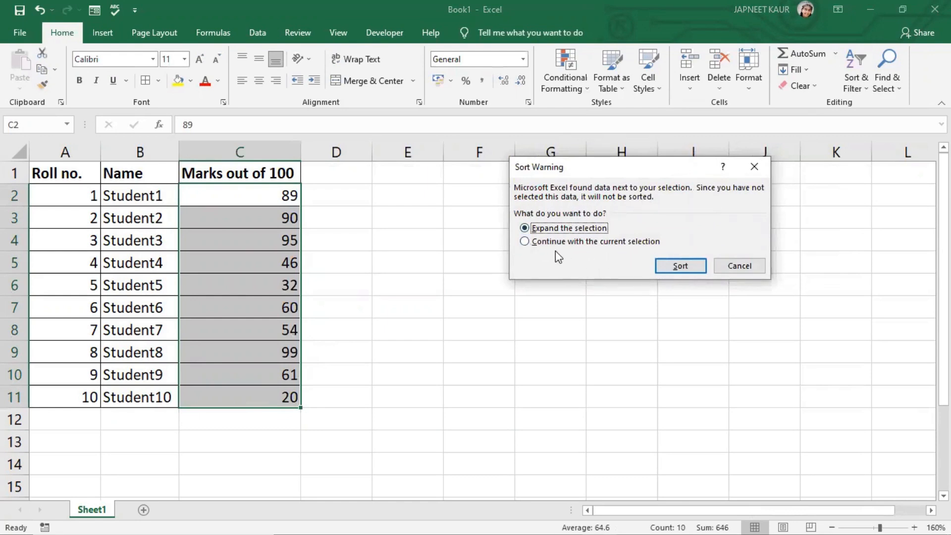
click(525, 242)
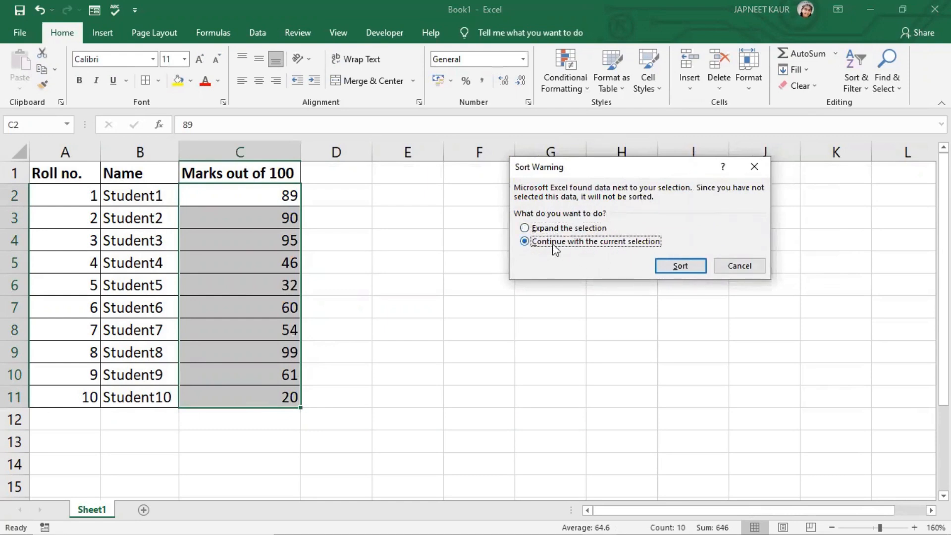
click(676, 268)
- Undo the marks-only sort
click(352, 246)
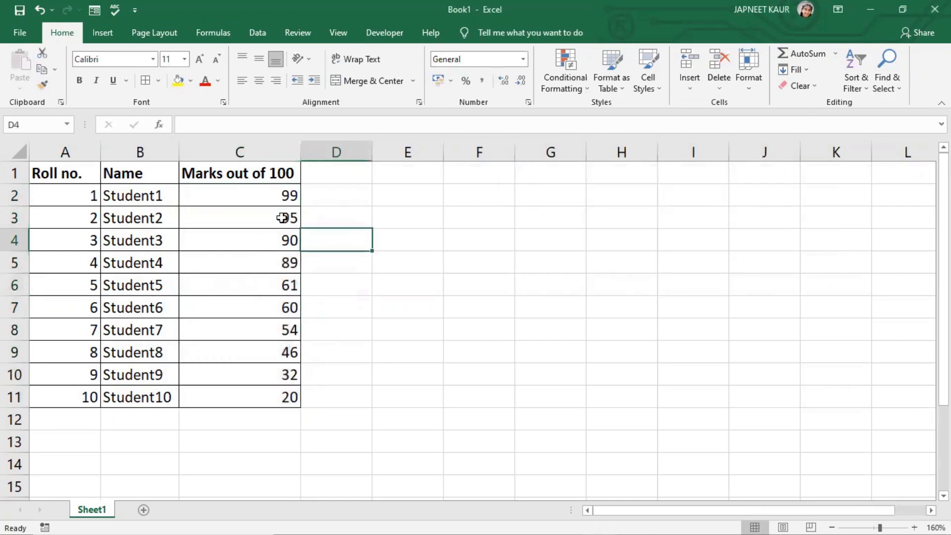
click(264, 196)
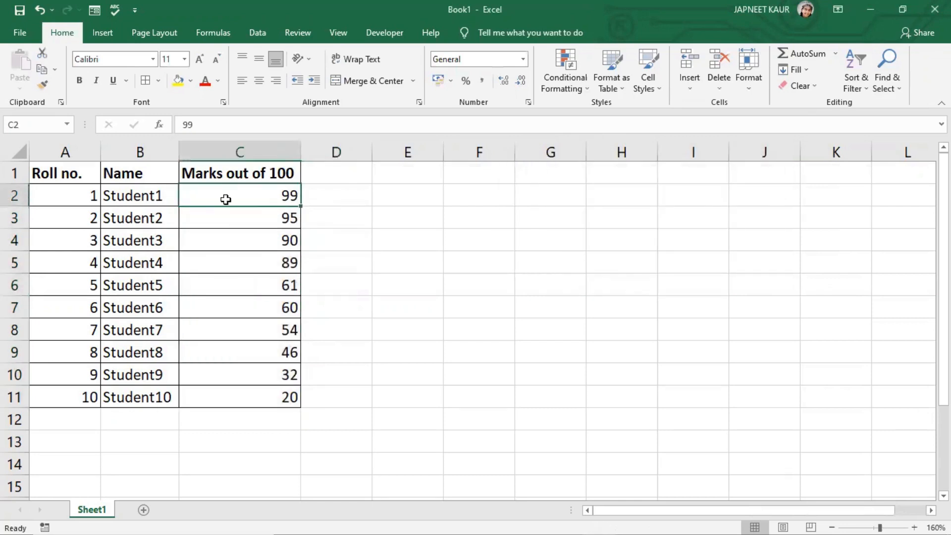
click(155, 196)
click(227, 199)
click(148, 194)
drag(196, 211, 236, 282)
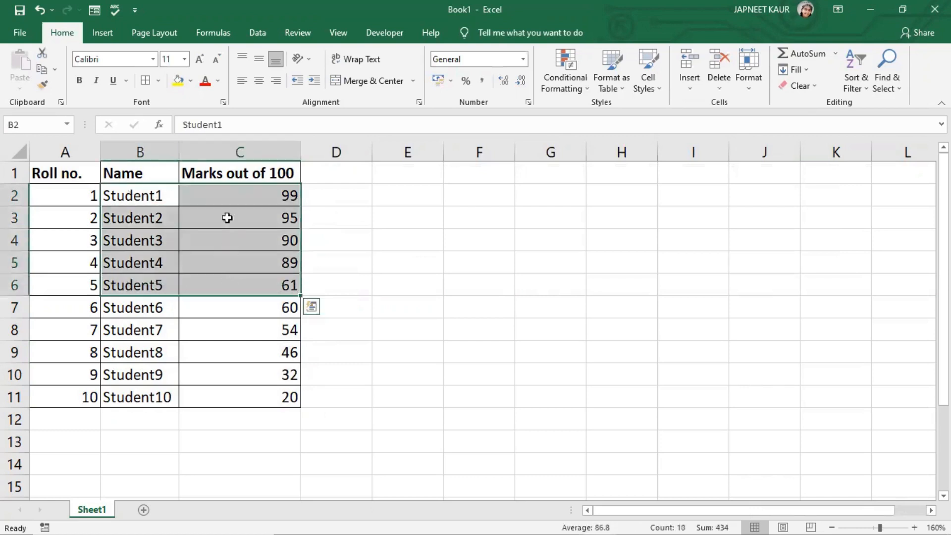
click(230, 190)
key(ctrl+z)
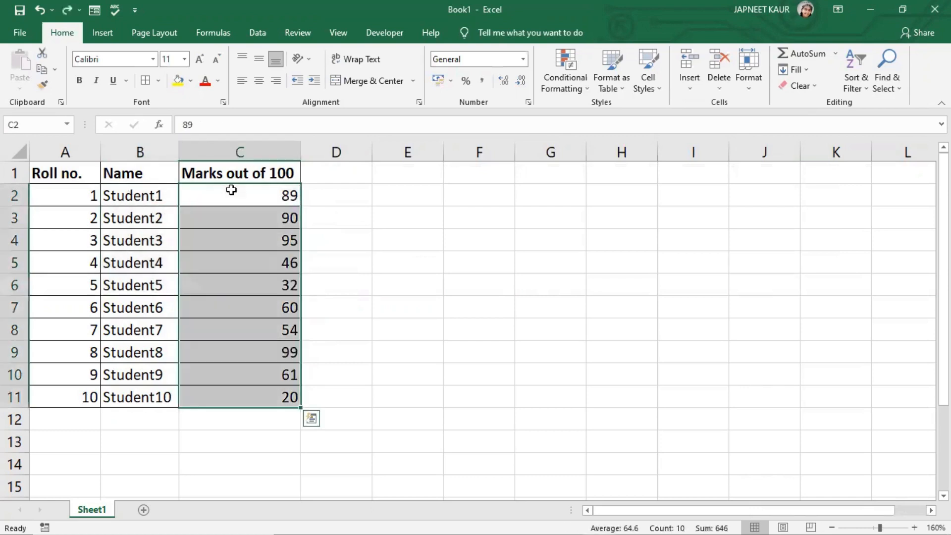
- Sort the names and marks in B2:C11 in descending order by name
click(450, 261)
drag(149, 194, 245, 397)
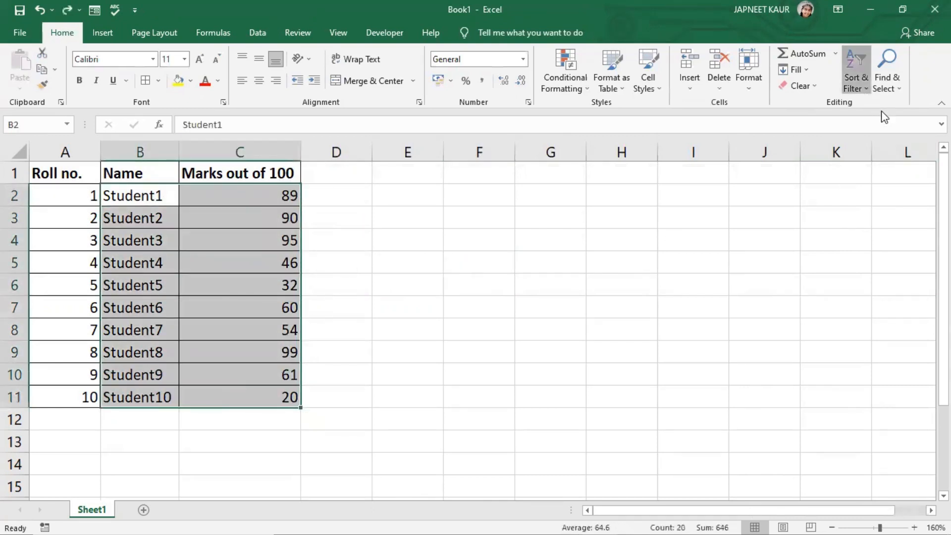
click(862, 88)
click(857, 120)
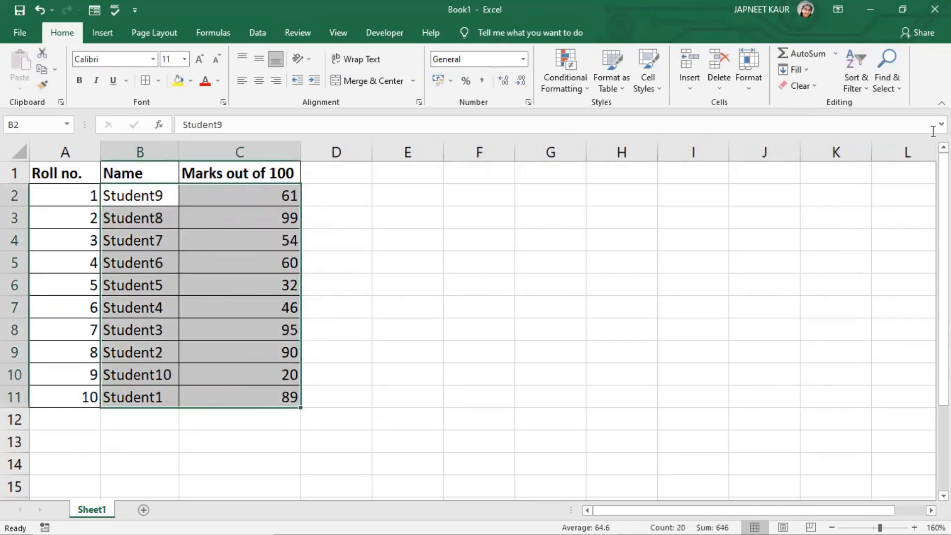
- Custom sort B2:C11 by Marks out of 100 from largest to smallest
click(860, 91)
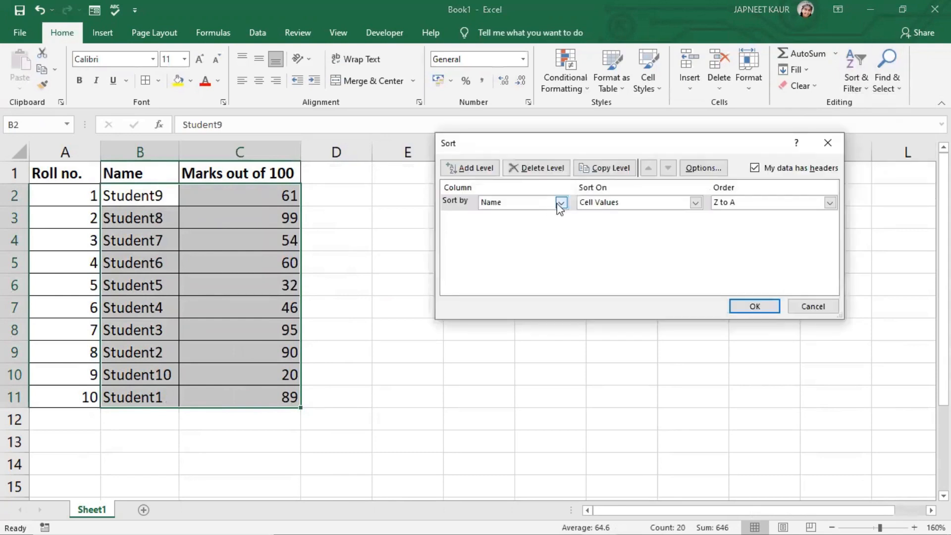
click(561, 202)
click(537, 226)
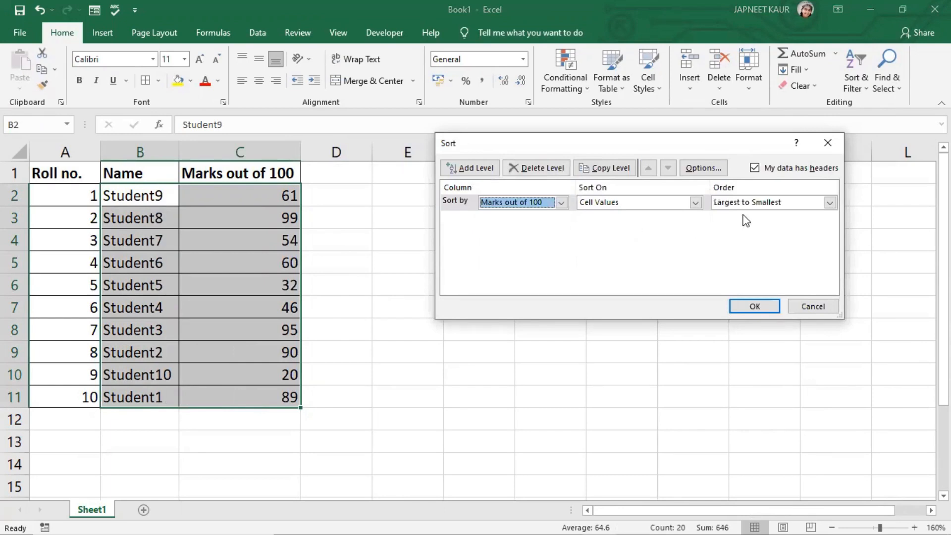
click(756, 306)
click(261, 203)
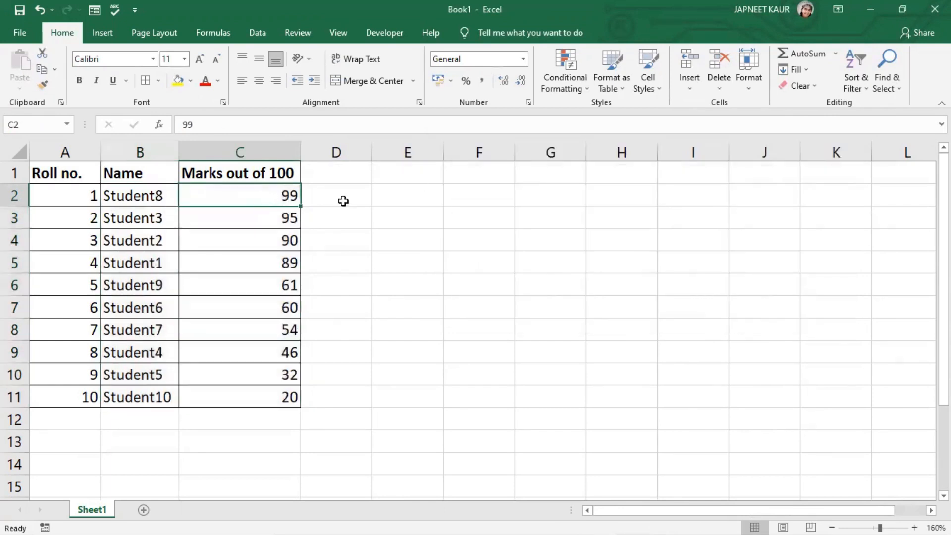
click(228, 220)
click(254, 265)
drag(236, 395, 232, 197)
click(554, 261)
drag(66, 190, 39, 393)
click(447, 366)
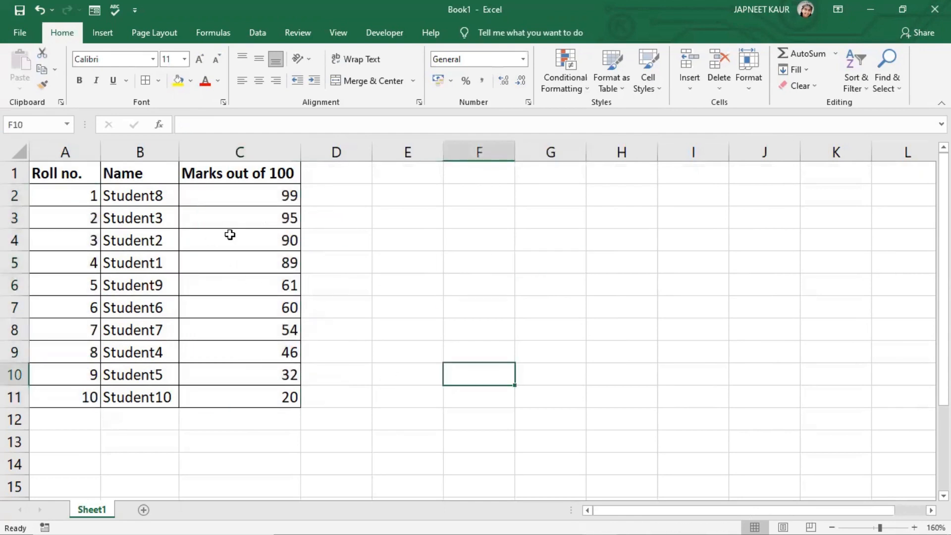
- Undo the last two sorts to restore the original student order
key(ctrl+z)
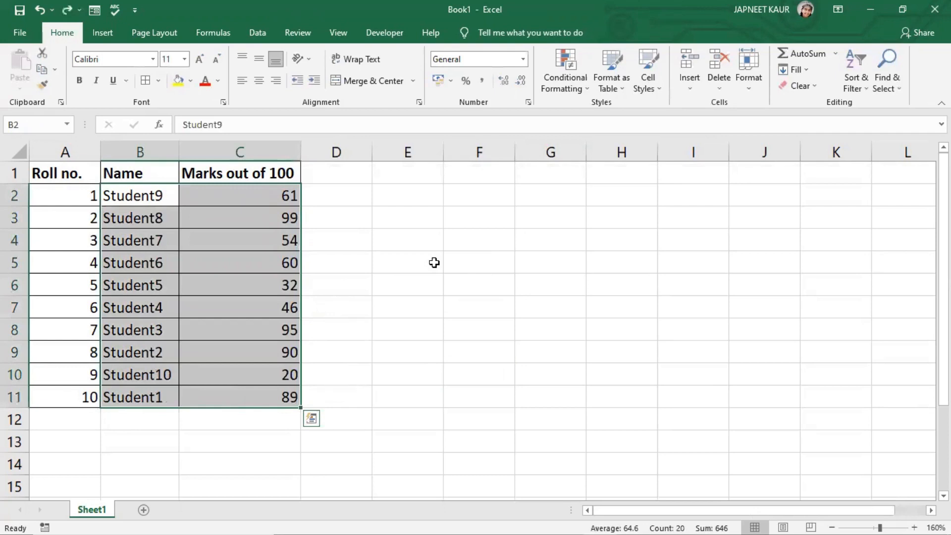
key(ctrl+z)
click(447, 262)
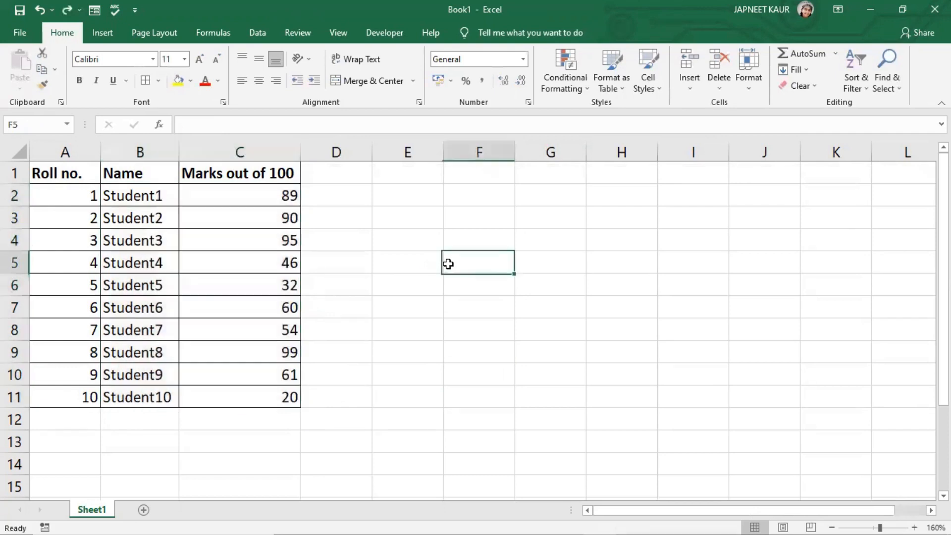
- Custom sort the whole table A2:C11 by Marks out of 100 from largest to smallest
drag(65, 194, 252, 395)
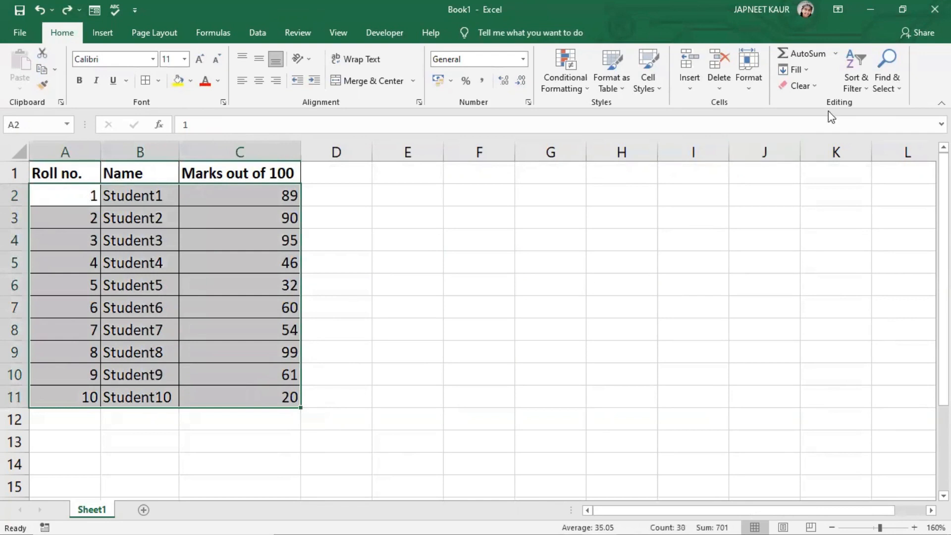
click(857, 87)
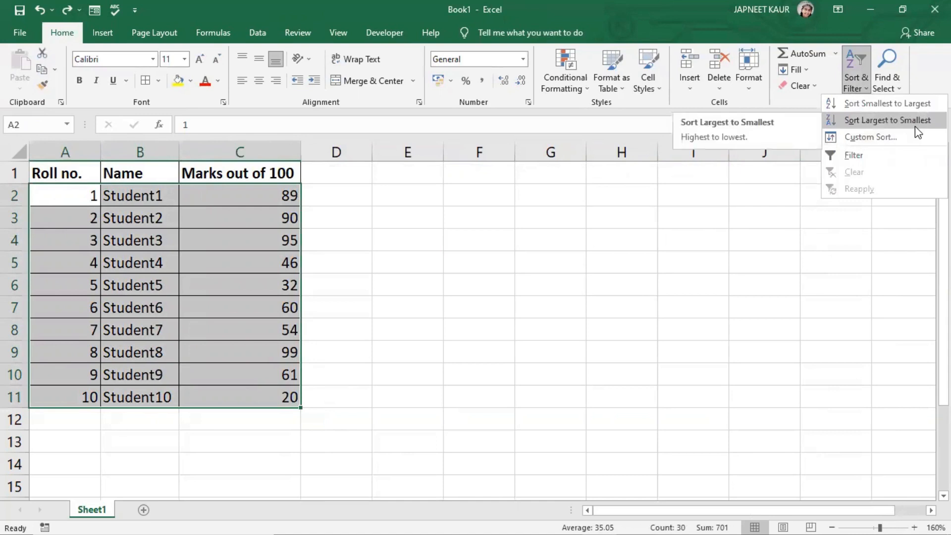
click(883, 142)
click(523, 202)
click(529, 234)
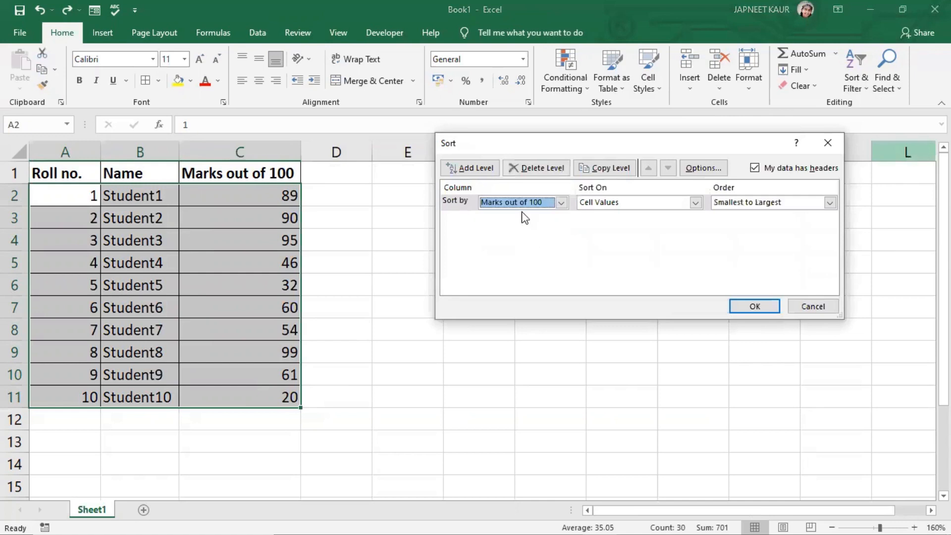
click(778, 203)
click(756, 224)
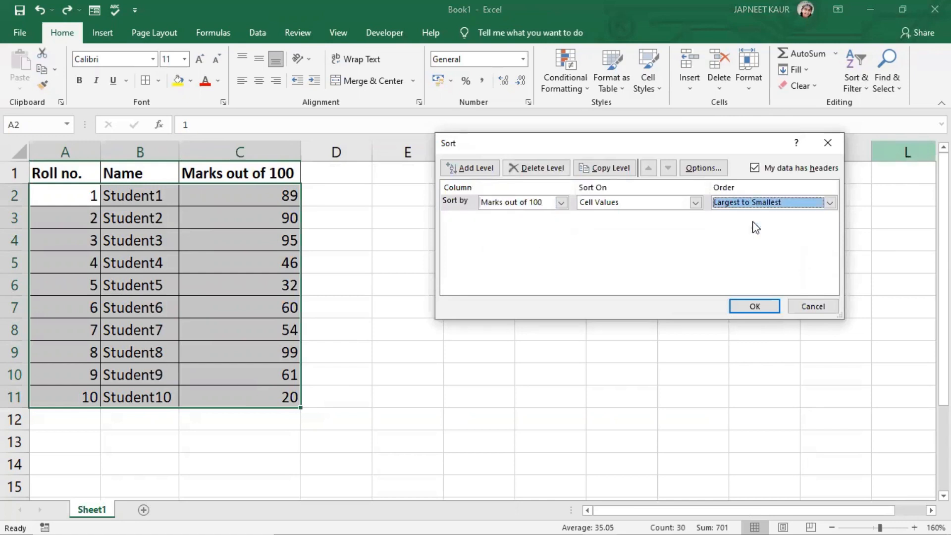
click(754, 306)
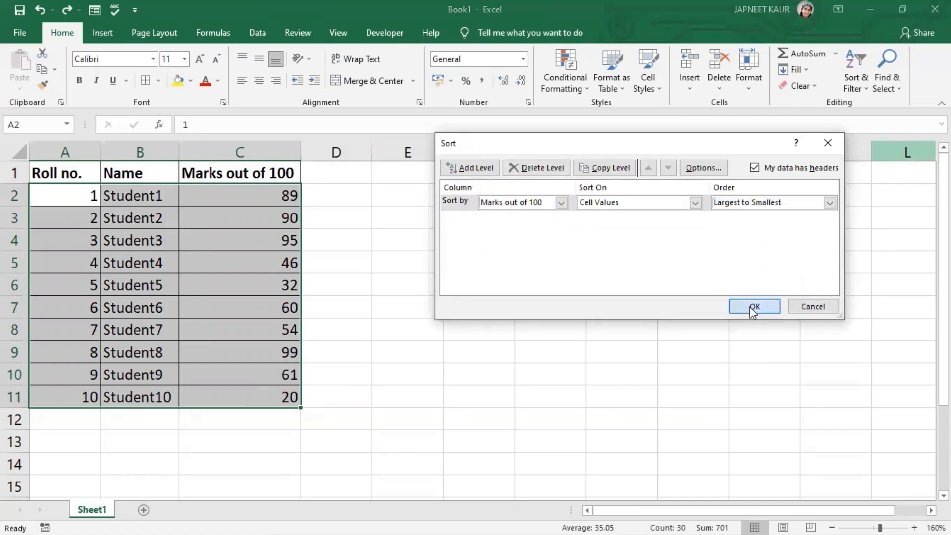
click(453, 277)
- Undo the full-table sort by marks
click(93, 199)
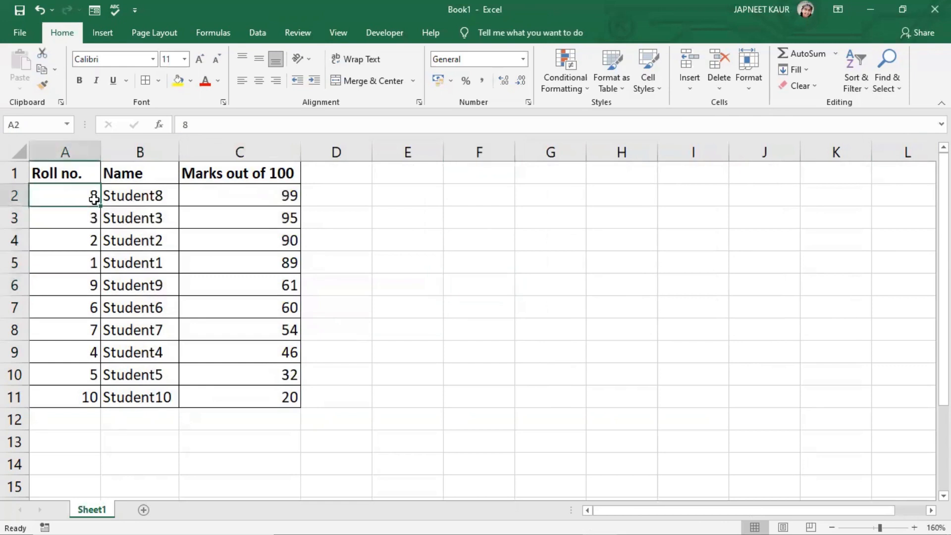
click(130, 197)
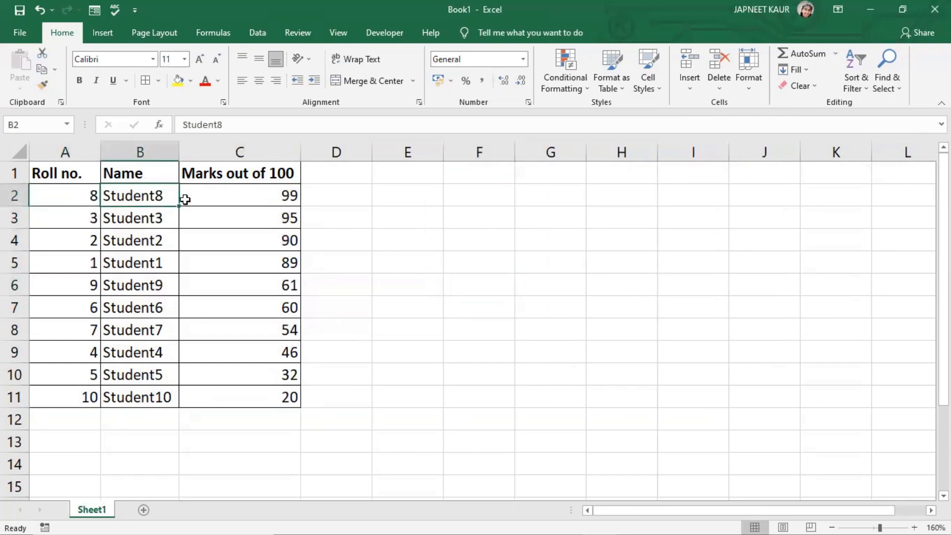
click(237, 201)
drag(64, 221, 233, 392)
click(388, 325)
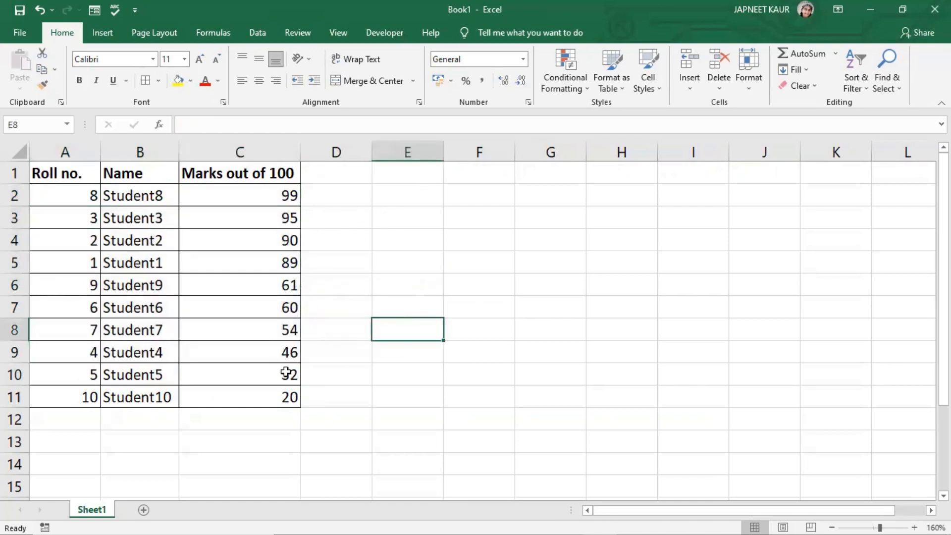
click(434, 448)
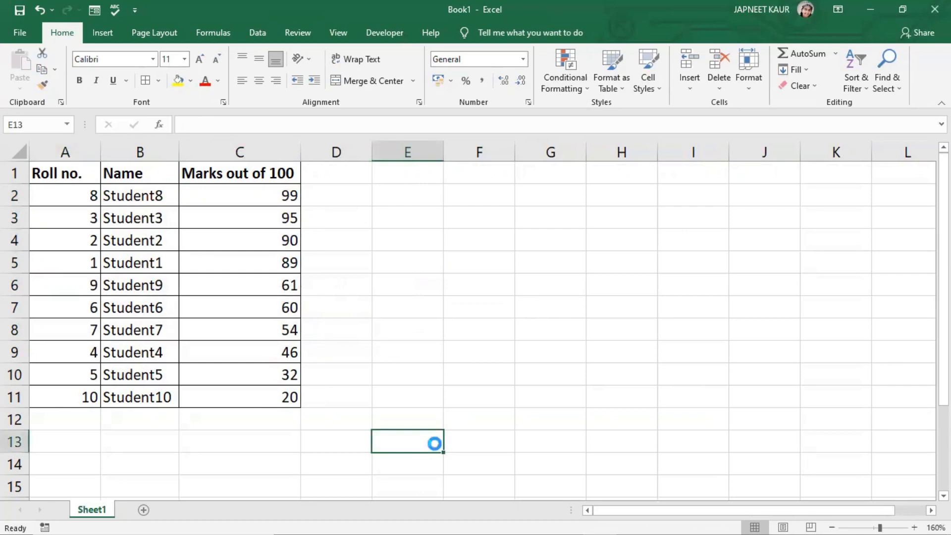
key(ctrl+z)
click(473, 419)
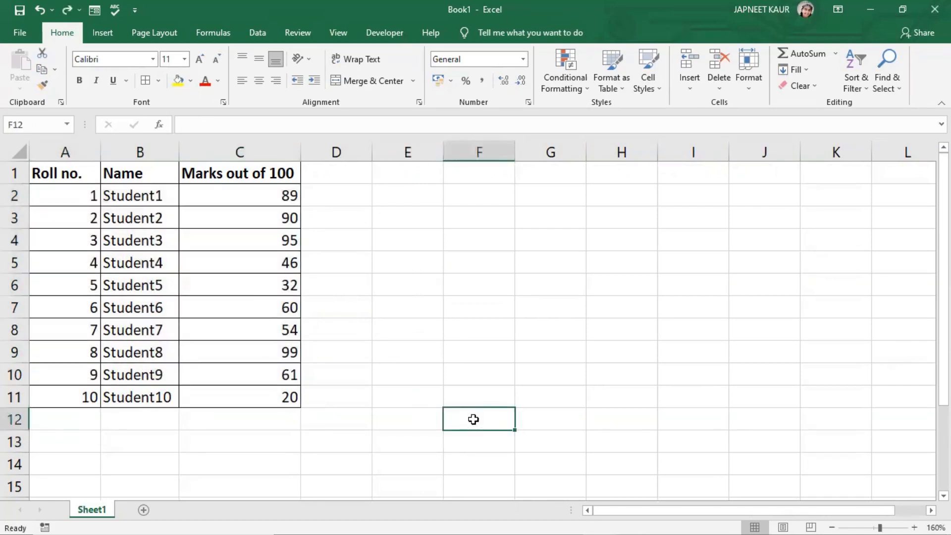
- Add the heading Country in D1 and make it bold
click(338, 176)
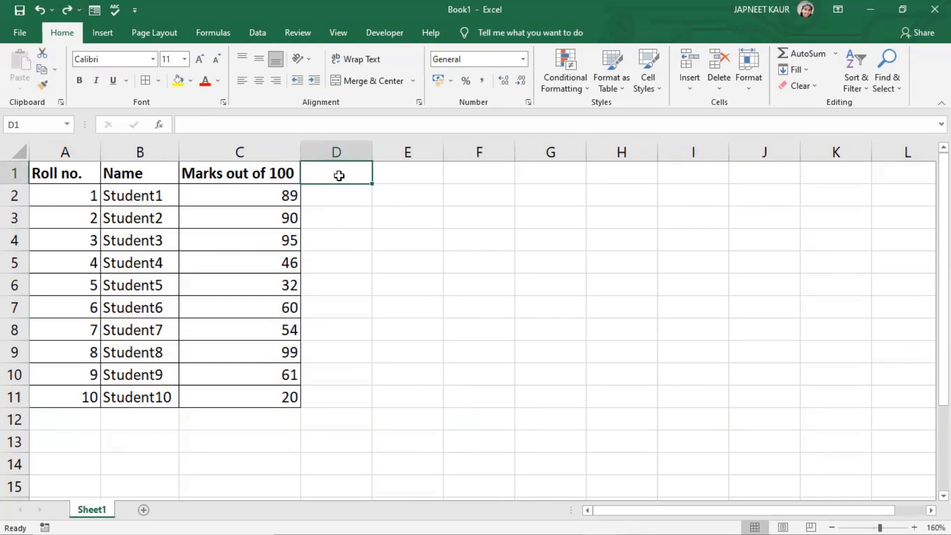
text(Co)
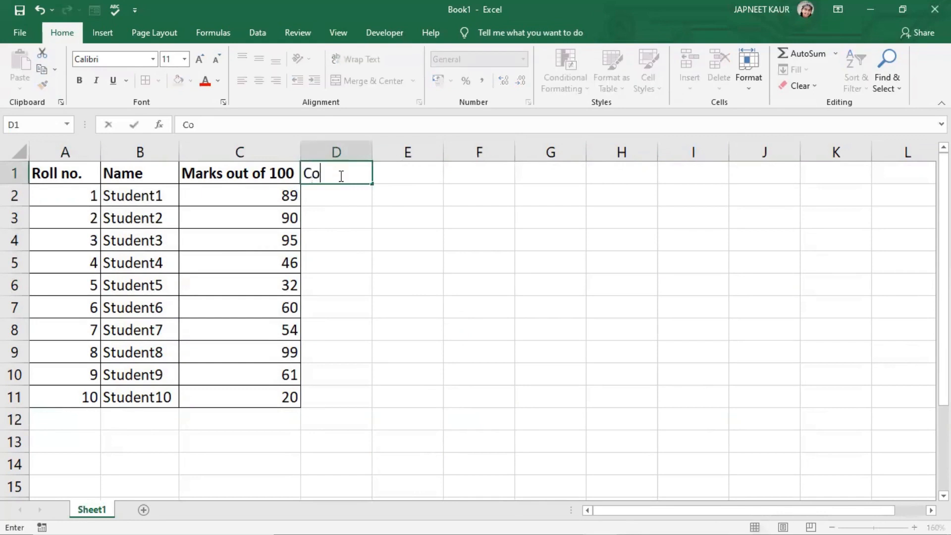
text(u)
key(BackSpace)
text(untry)
click(79, 80)
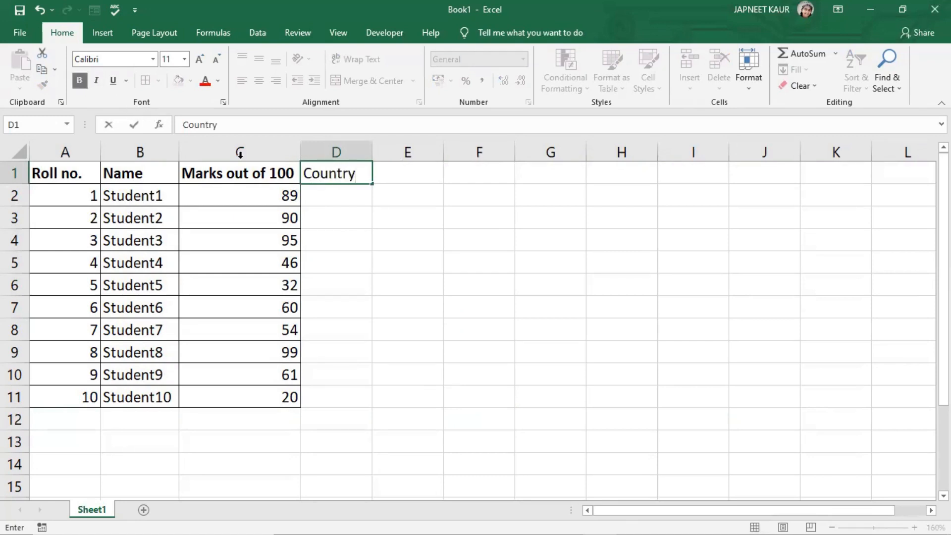
- Apply all borders to the new Country column range D1:D11
click(341, 231)
drag(337, 174, 334, 416)
click(333, 415)
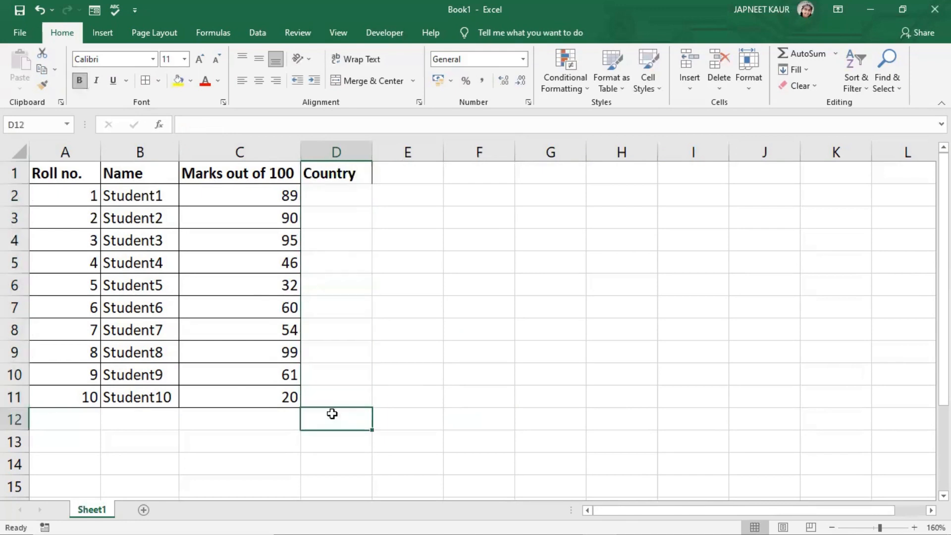
drag(333, 174, 316, 410)
click(316, 410)
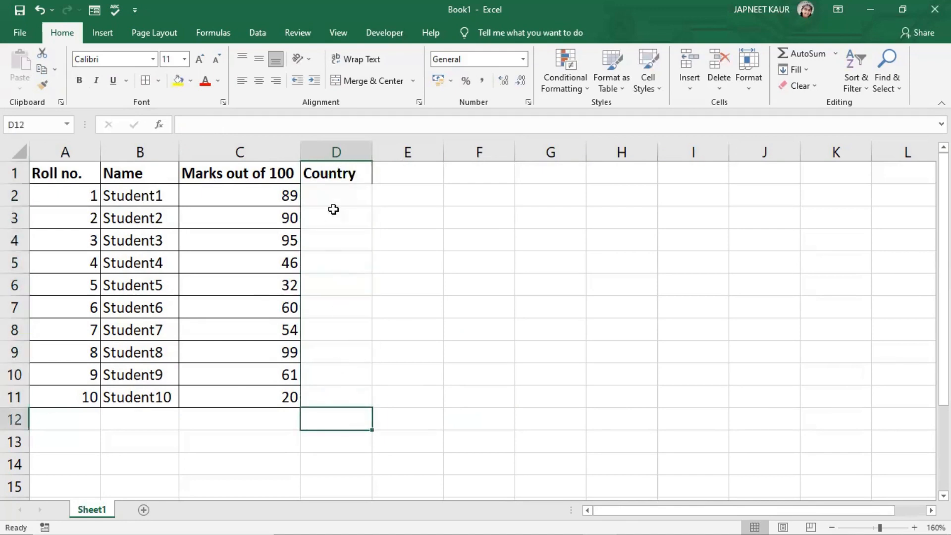
drag(333, 174, 317, 391)
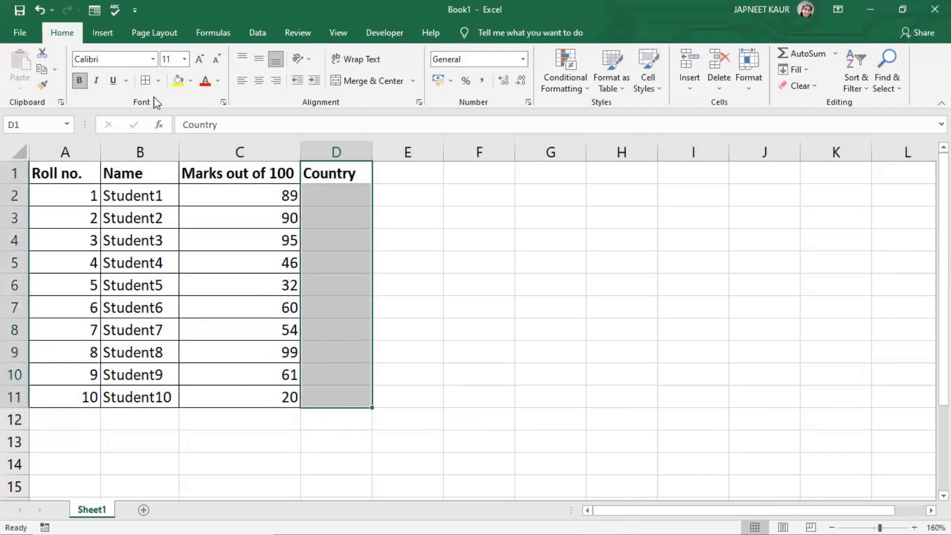
click(145, 80)
click(464, 302)
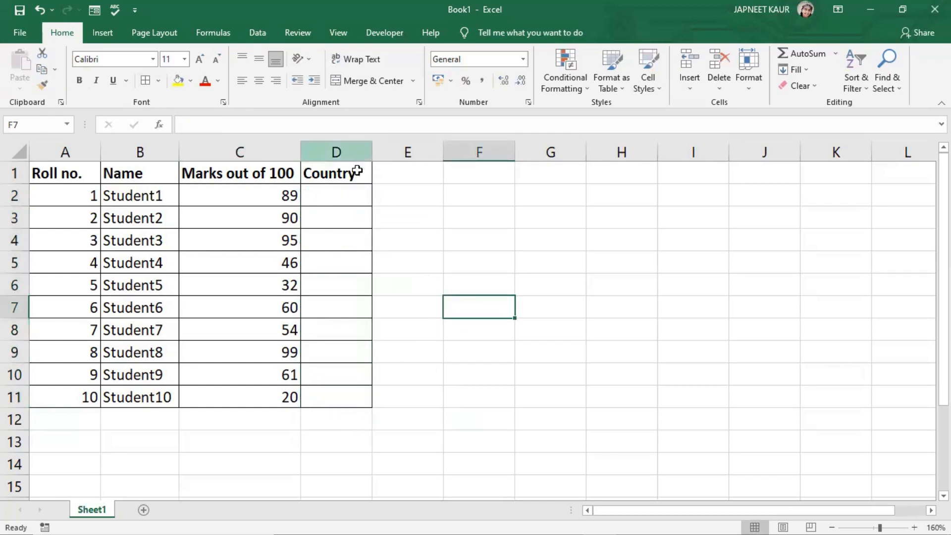
- Enter India for Student1 and America for Student2 in the Country column
click(340, 210)
click(308, 193)
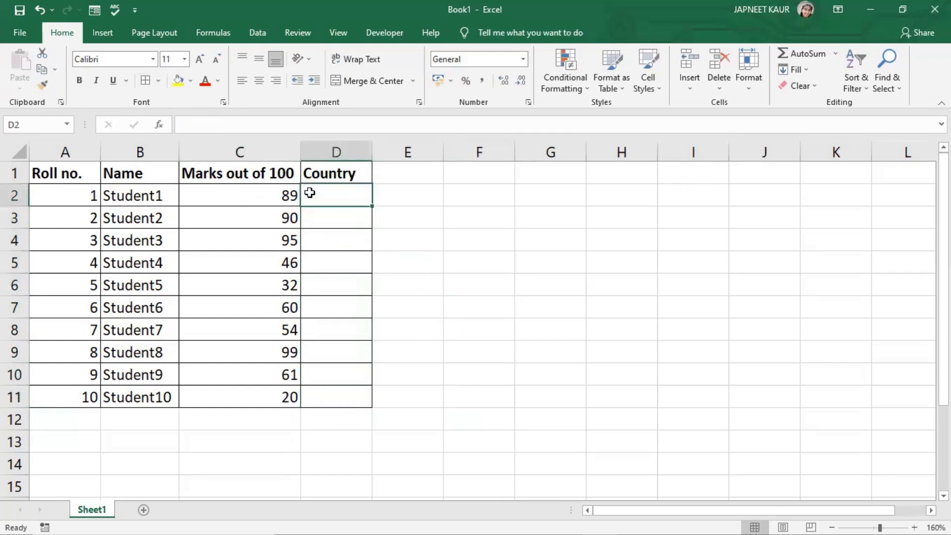
text(Ind)
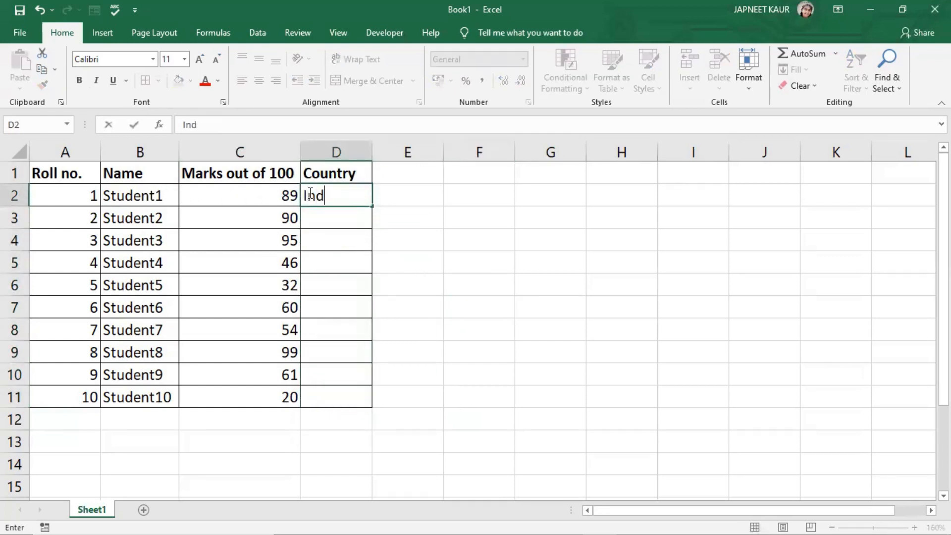
text(ia)
click(331, 221)
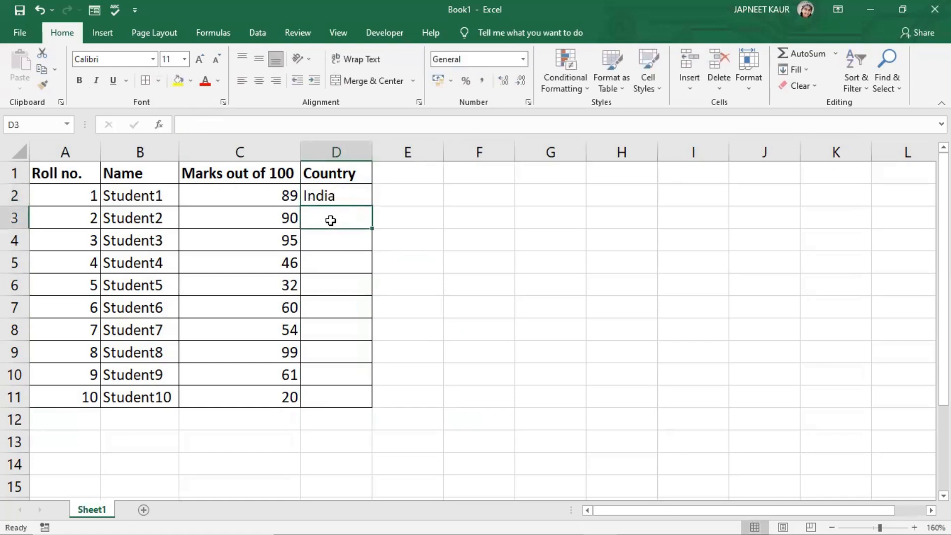
text(America)
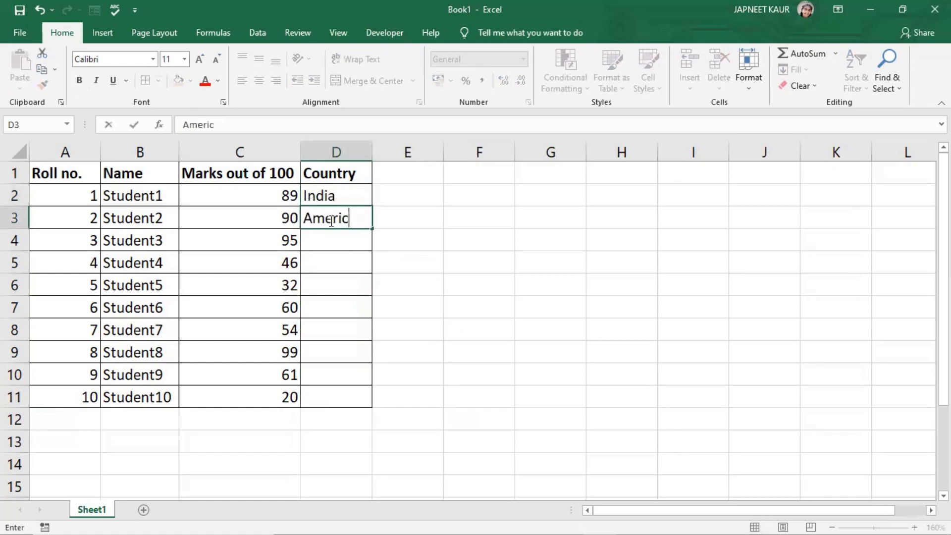
click(331, 245)
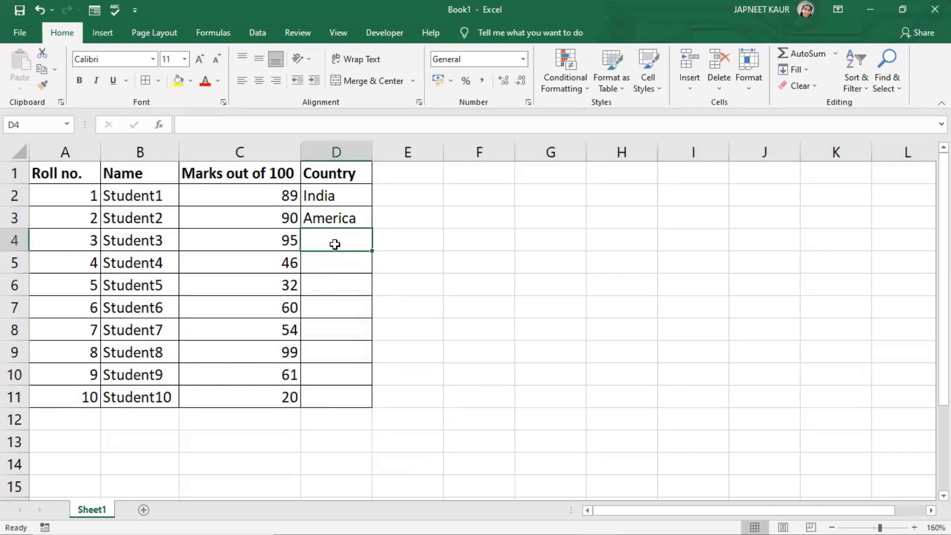
- Enter UK for Student3 and India for Student4 in the Country column
text(Unit)
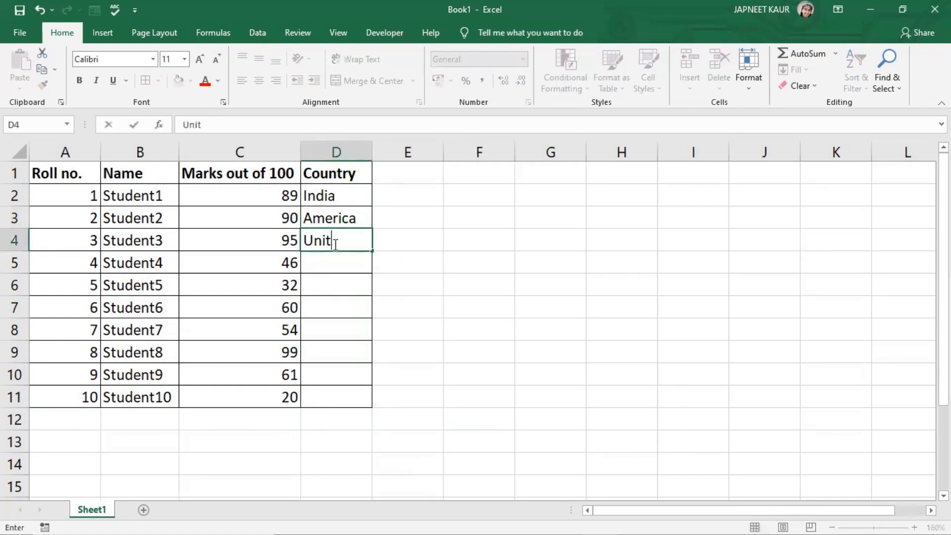
key(BackSpace)
text(Engl)
key(BackSpace)
key(BackSpace)
key(BackSpace)
key(BackSpace)
text(UK)
key(Return)
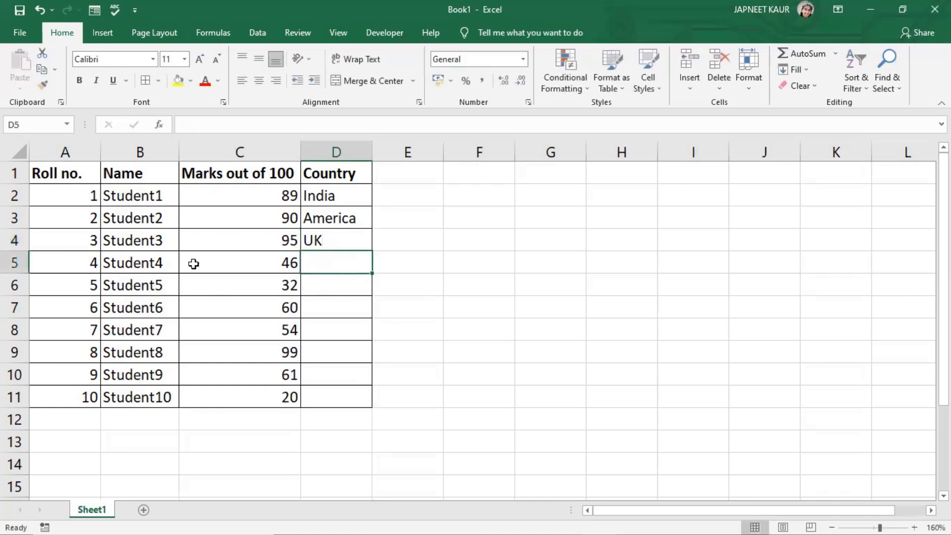
text(India)
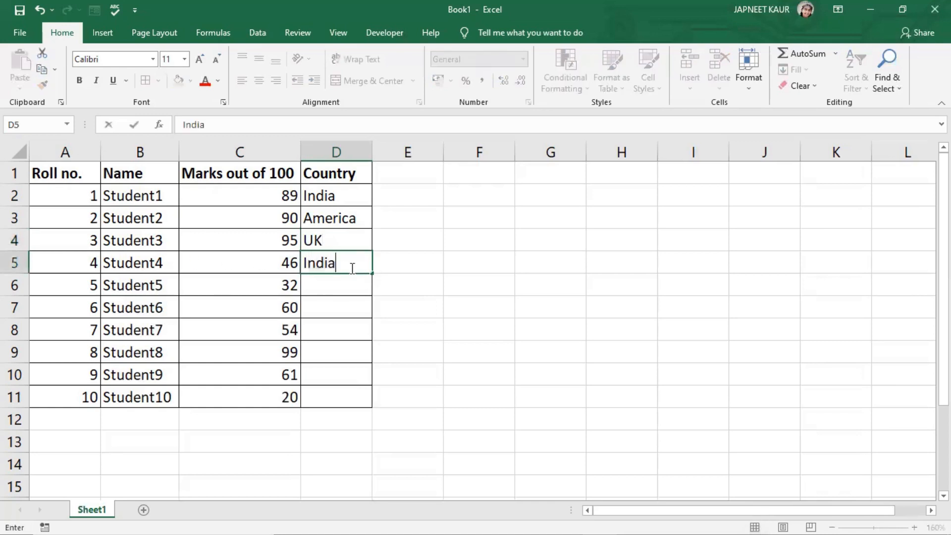
click(345, 287)
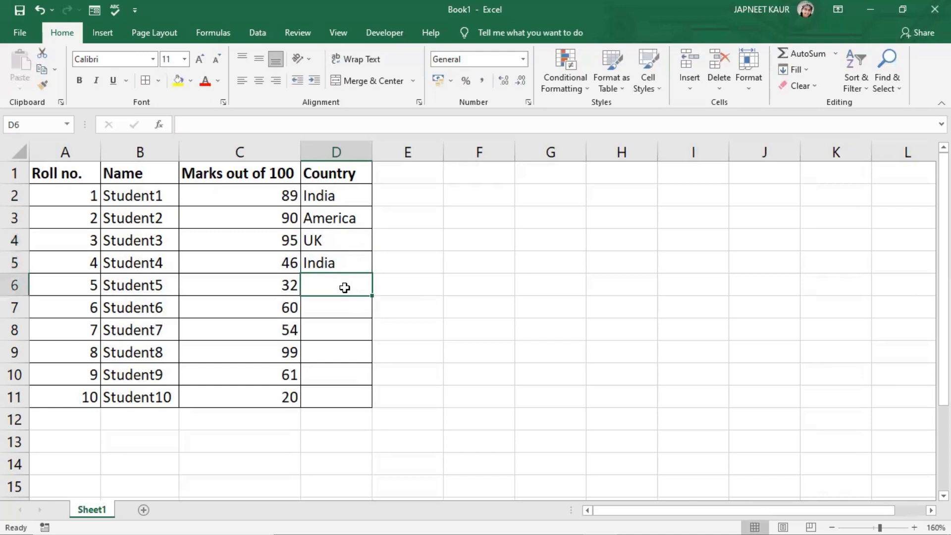
- Enter UK for Student5 and Australia for Student6 in the Country column
text(UK)
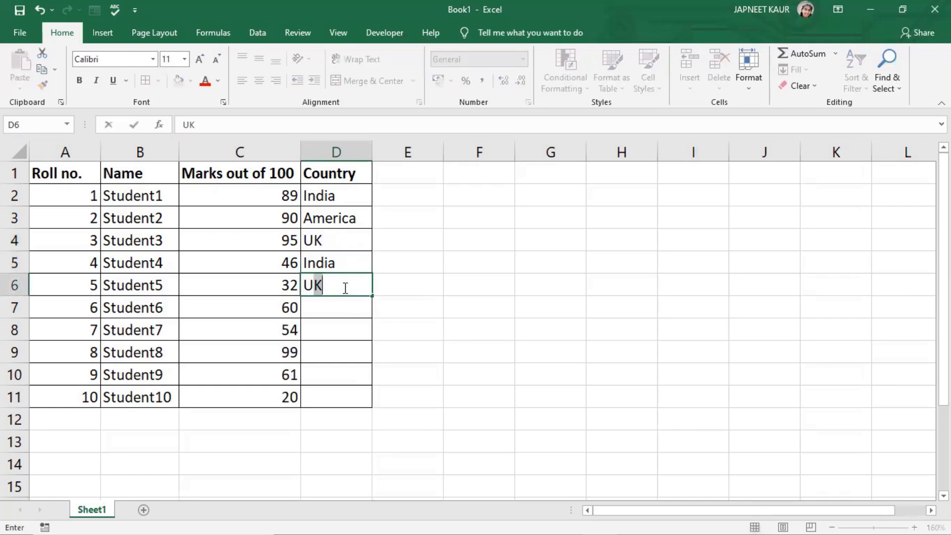
click(331, 301)
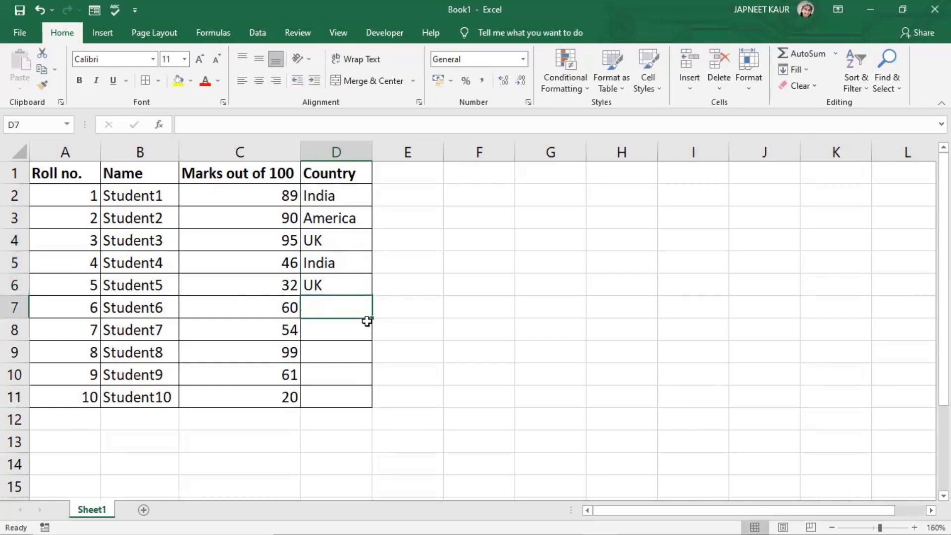
text(Austra)
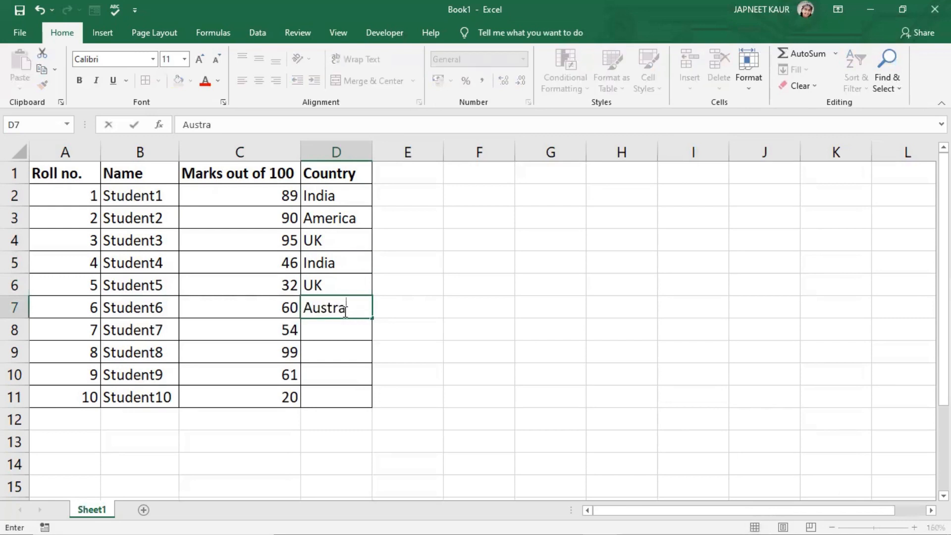
text(lia)
click(337, 330)
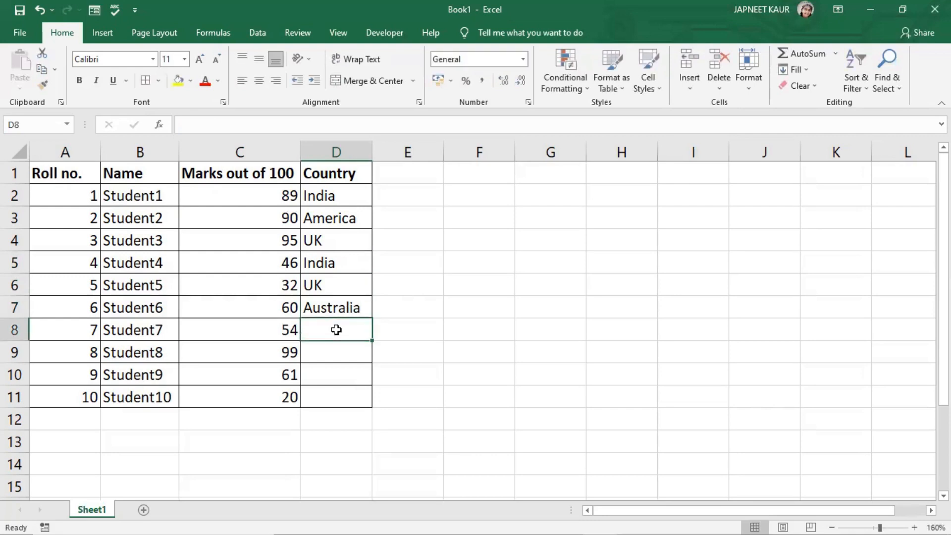
- Enter America for Student7 and India for Student8 in the Country column
text(America)
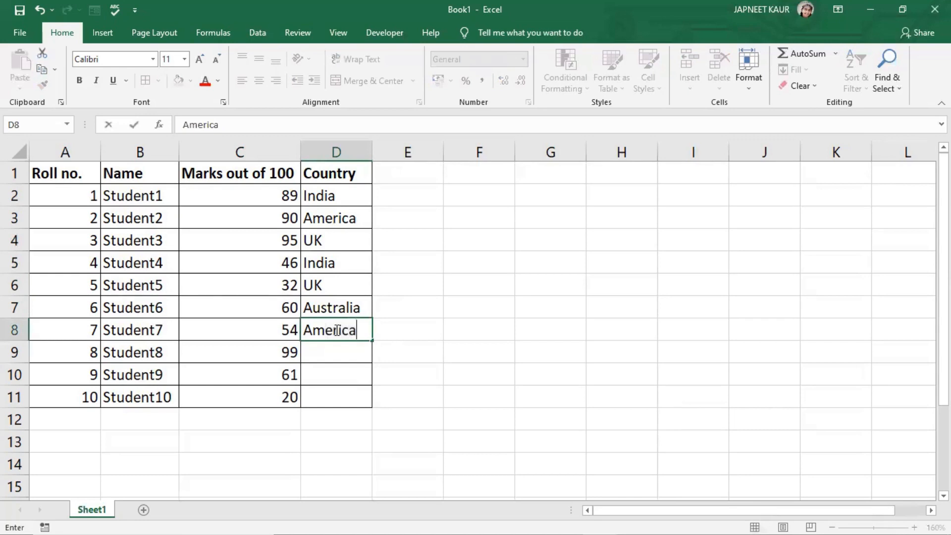
key(Return)
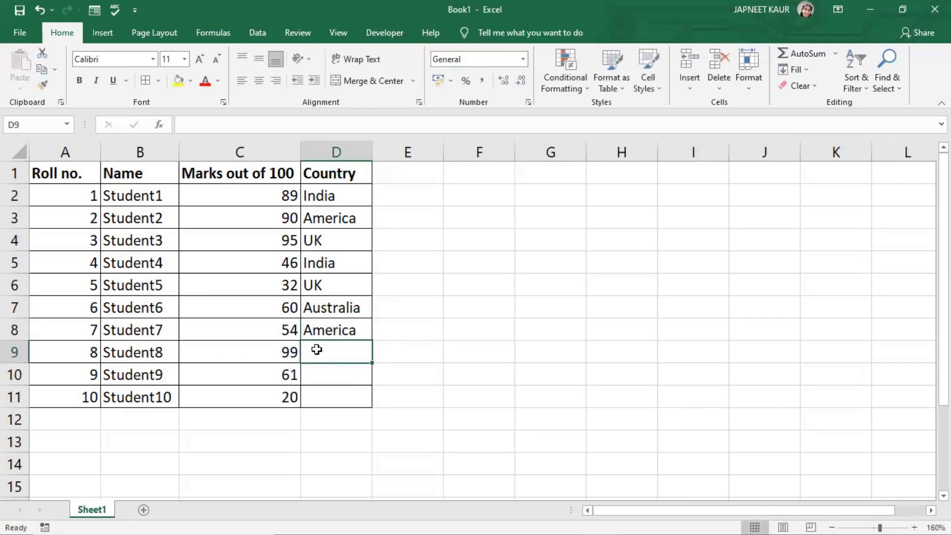
text(India)
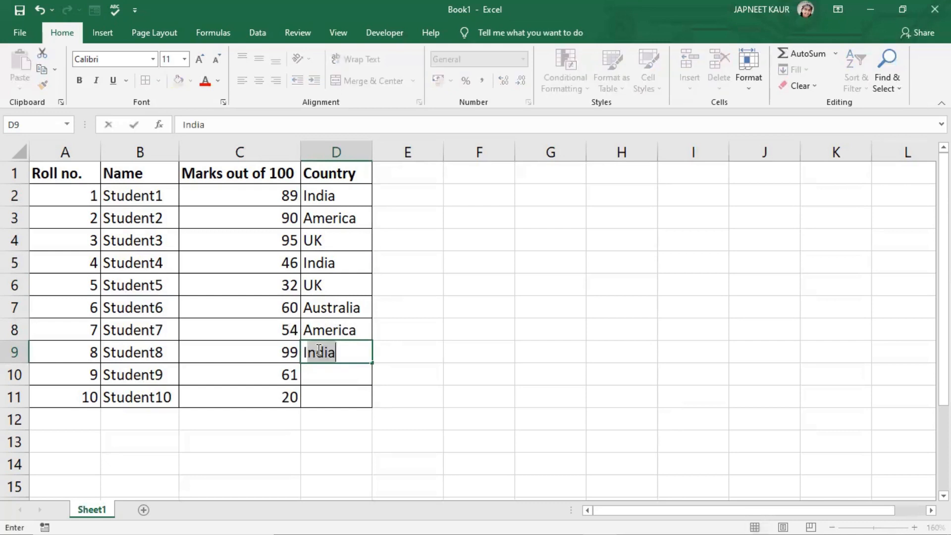
key(Return)
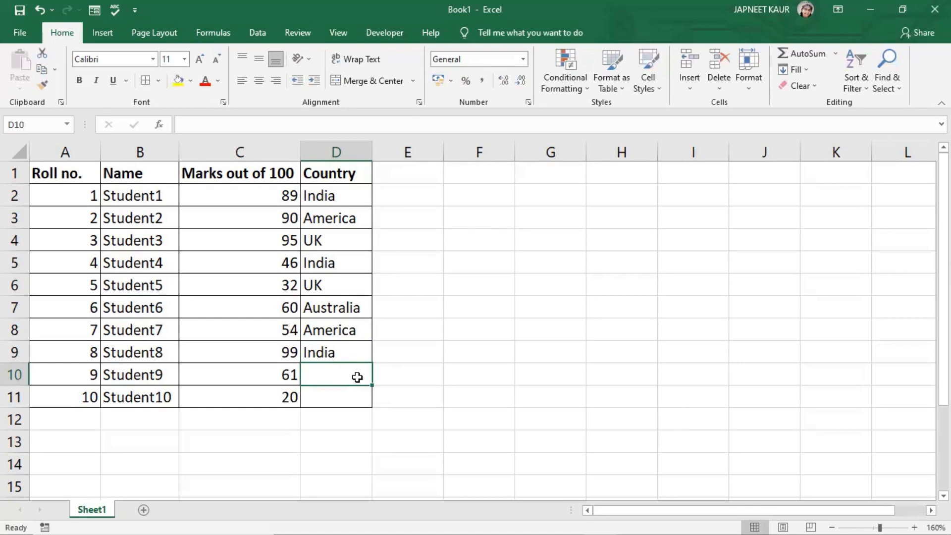
- Enter UK for Student9 and Australia for Student10 in the Country column
text(UK)
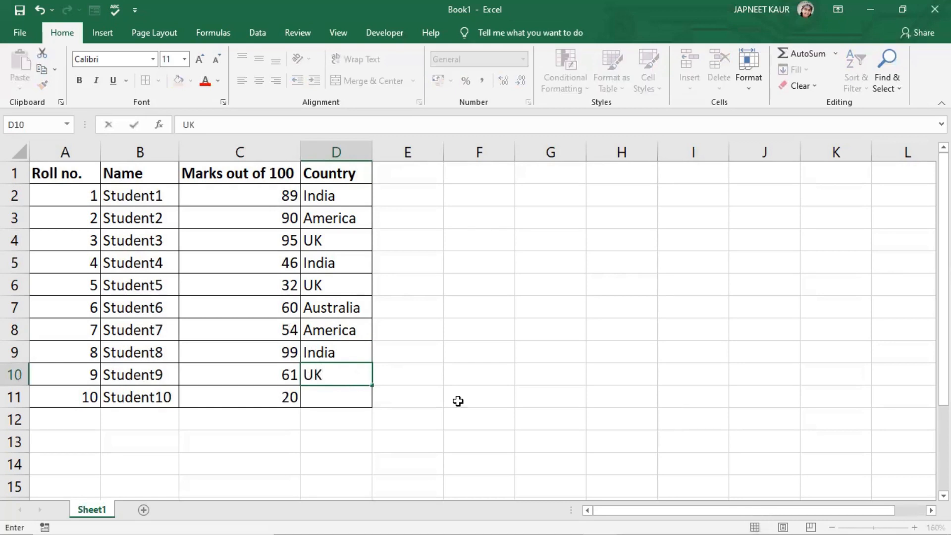
key(Return)
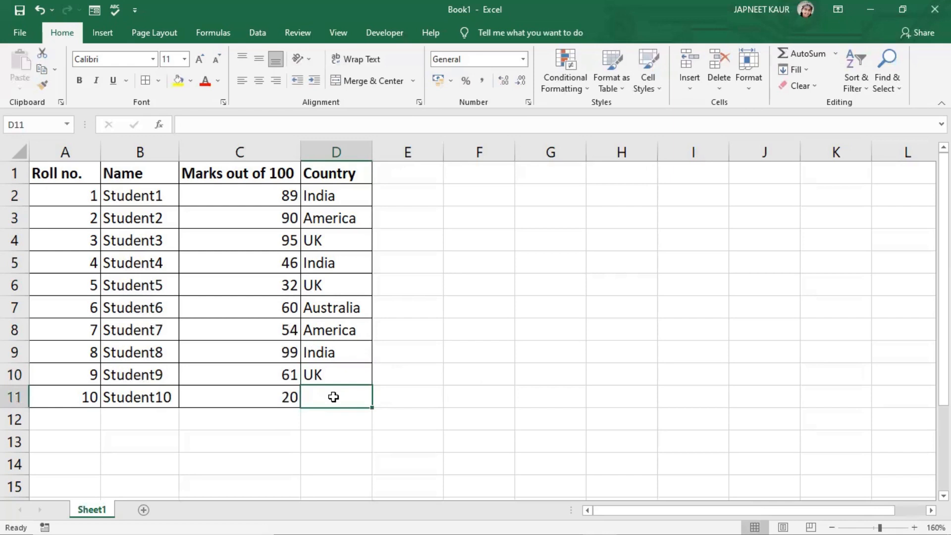
text(Aust)
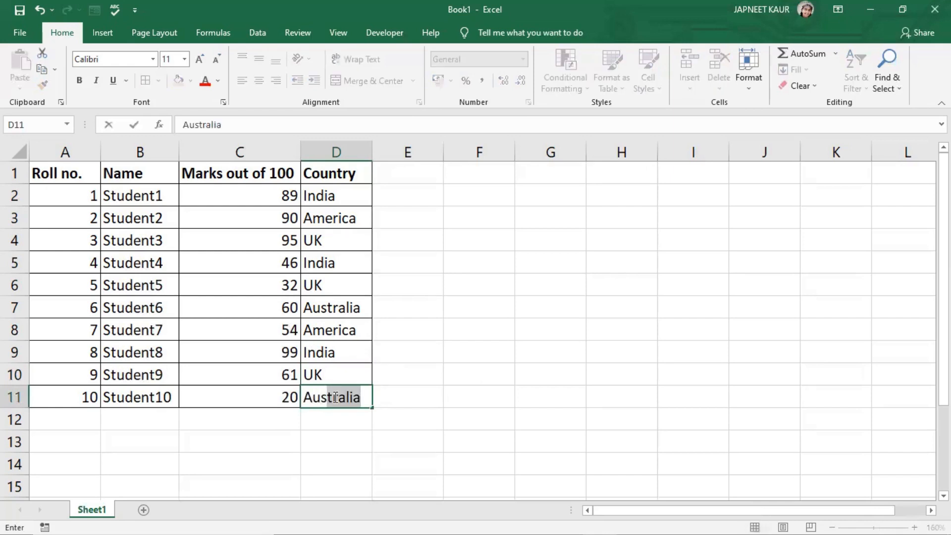
key(Return)
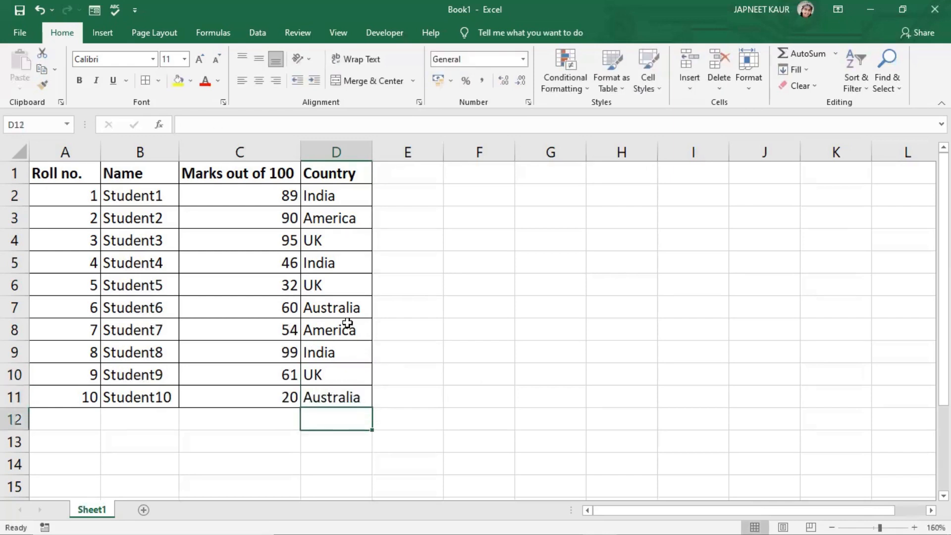
- Convert the data range A1:D11 into a table with headers
click(344, 193)
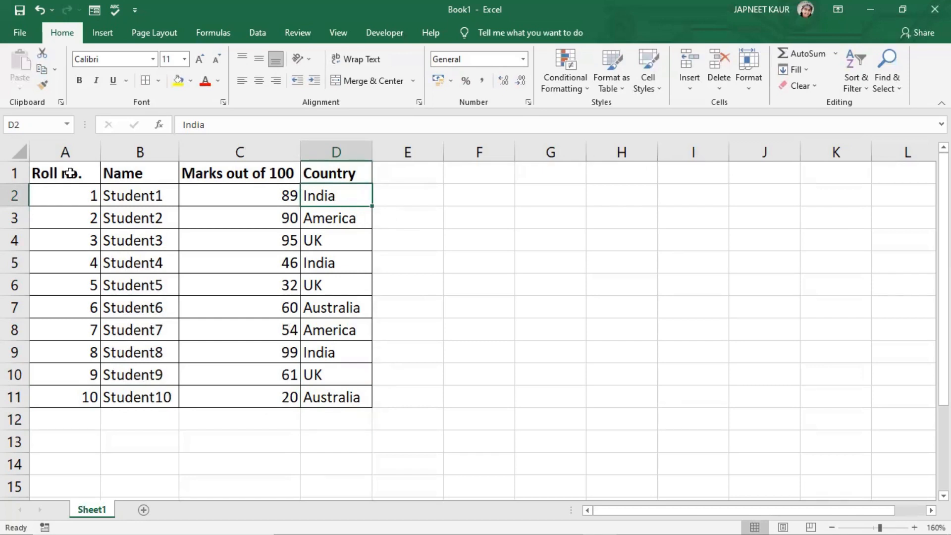
drag(71, 174, 342, 397)
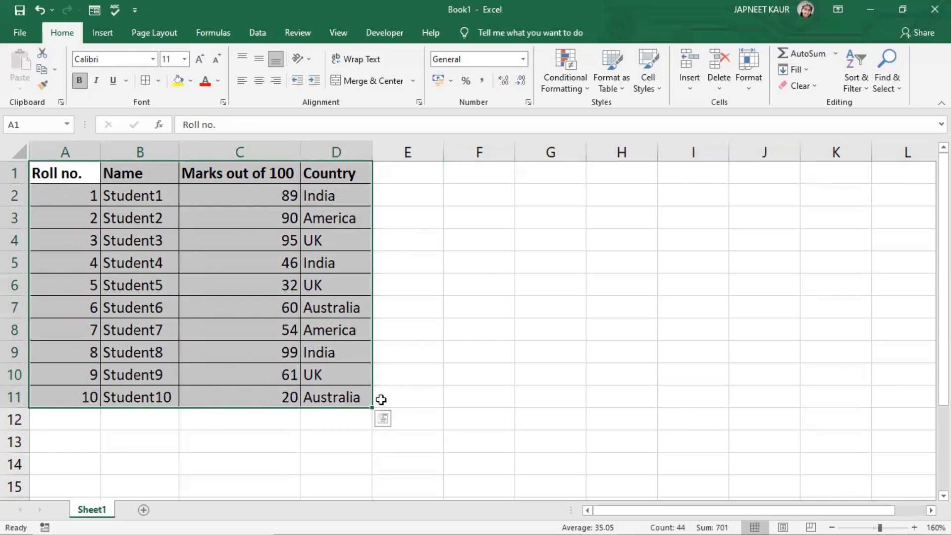
click(110, 35)
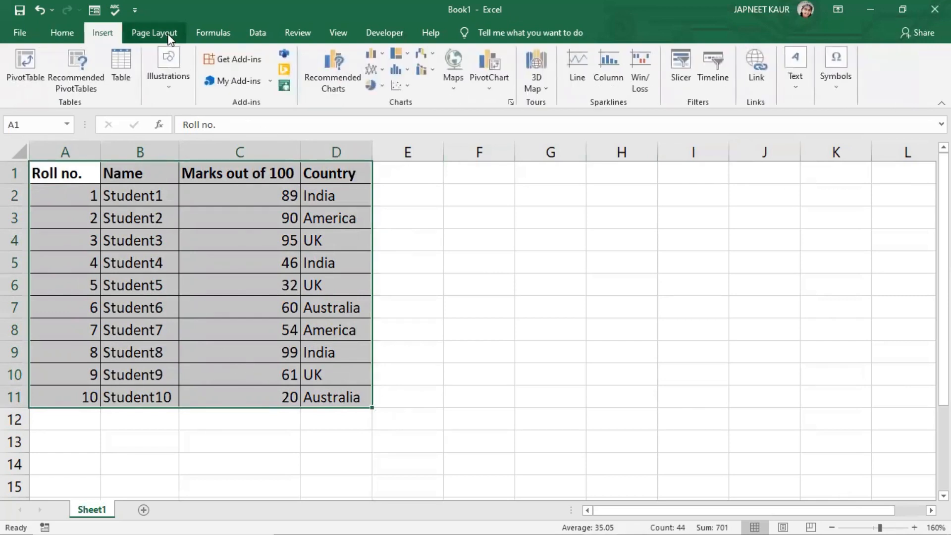
click(164, 34)
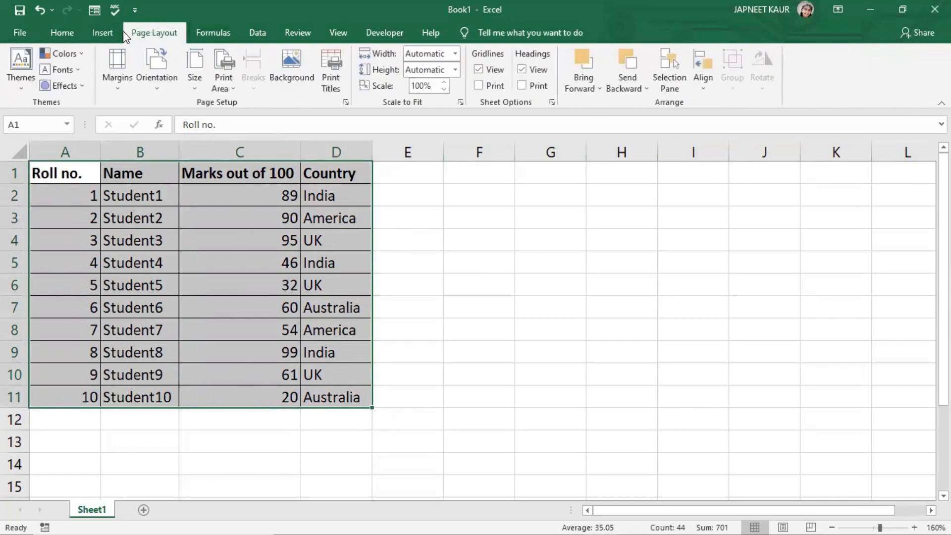
click(110, 30)
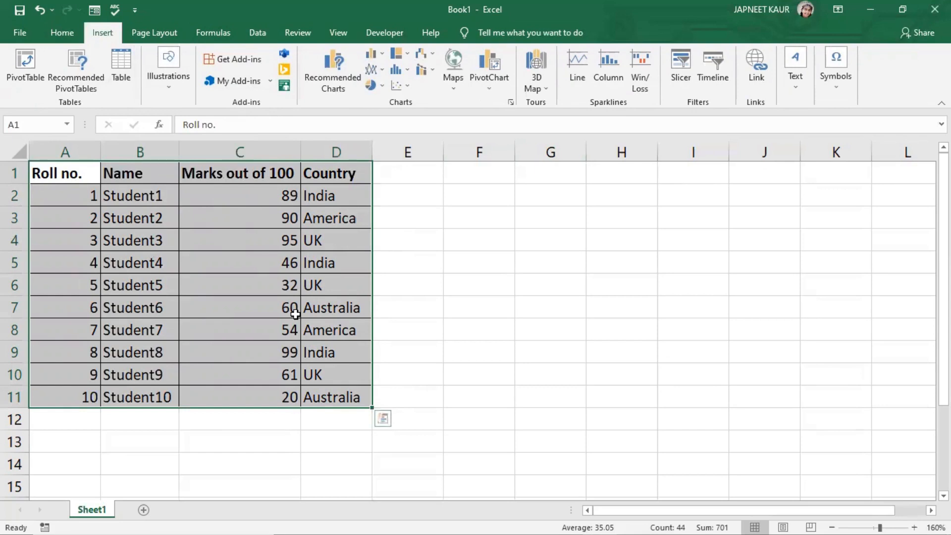
key(ctrl+t)
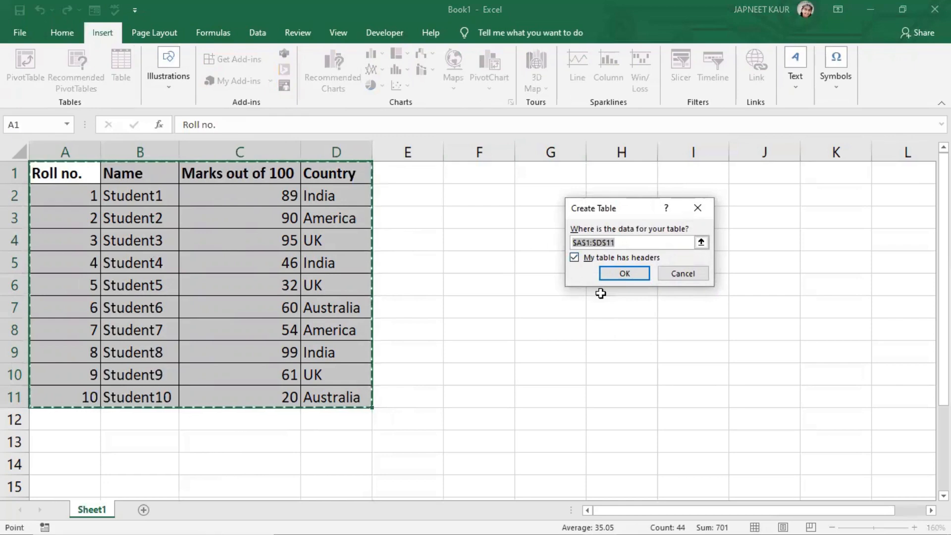
click(628, 275)
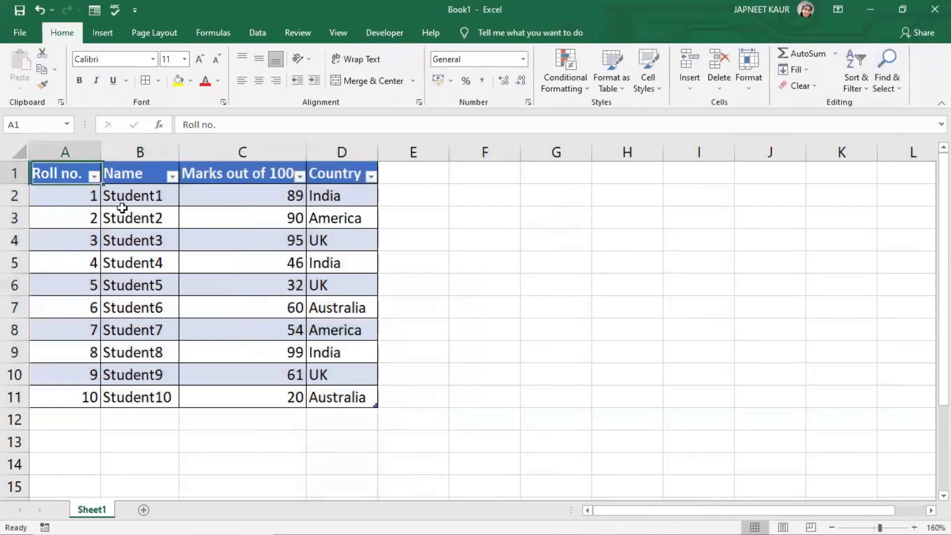
- Apply the black table style to the table
drag(122, 208, 337, 397)
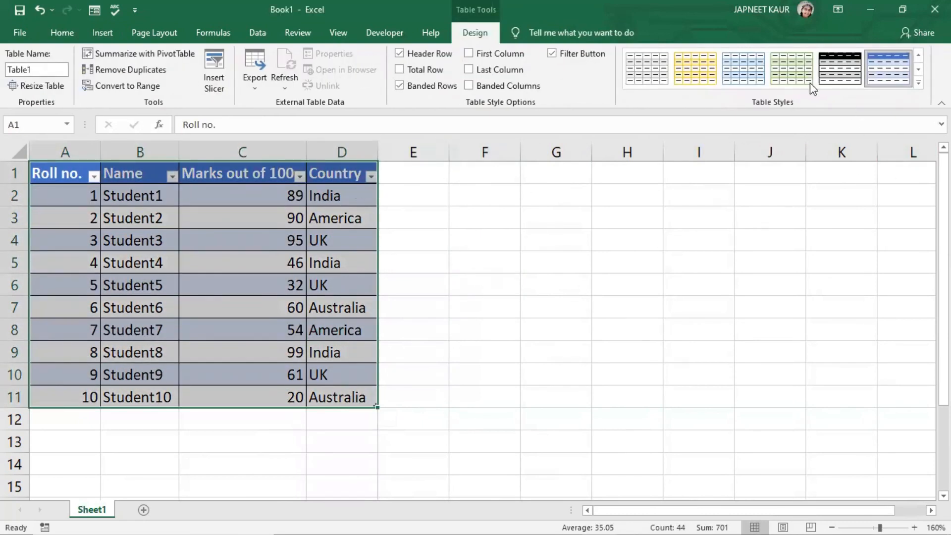
click(860, 73)
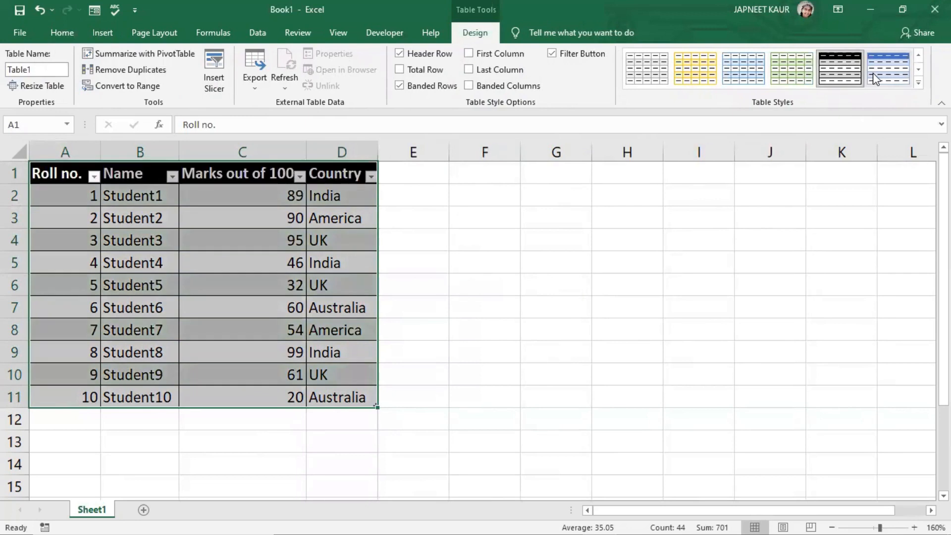
click(556, 284)
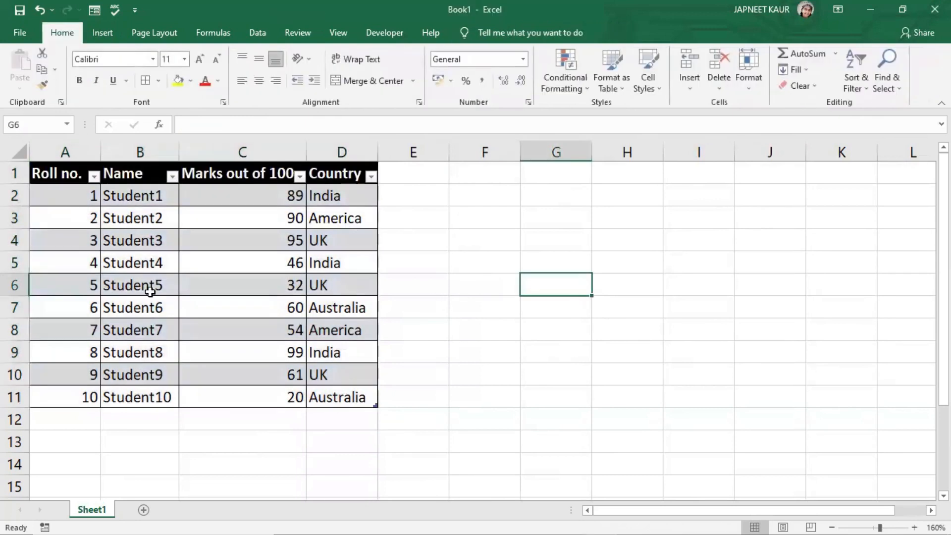
- Filter the Country column to show only India
click(446, 224)
click(342, 180)
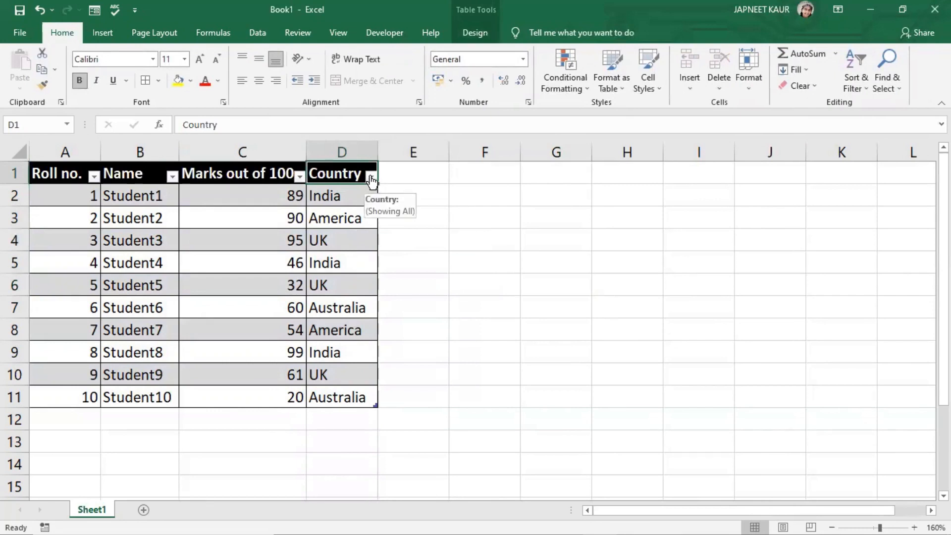
click(371, 178)
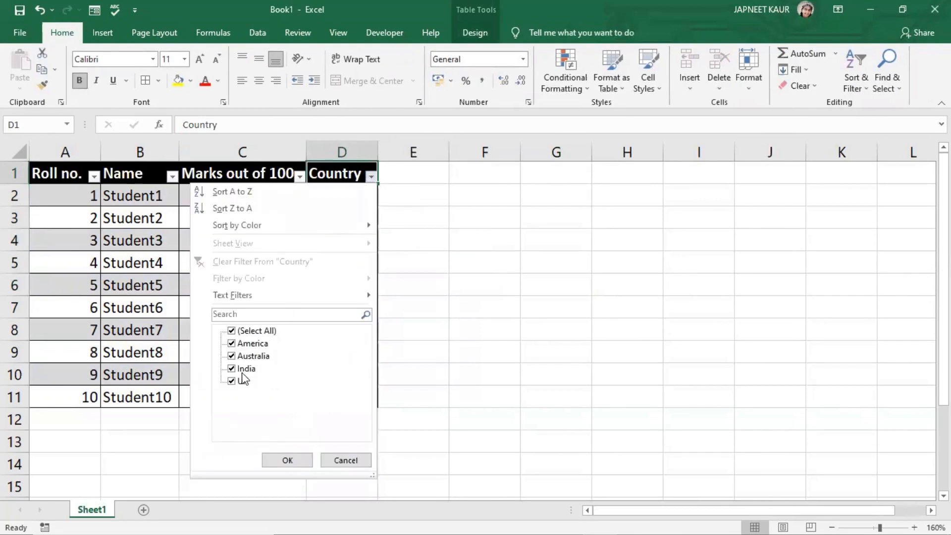
click(234, 330)
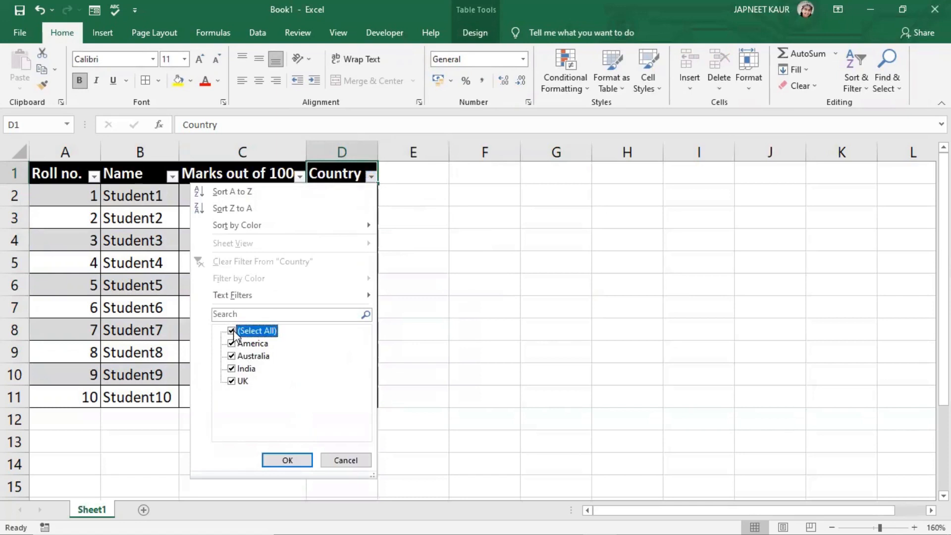
click(234, 331)
click(232, 369)
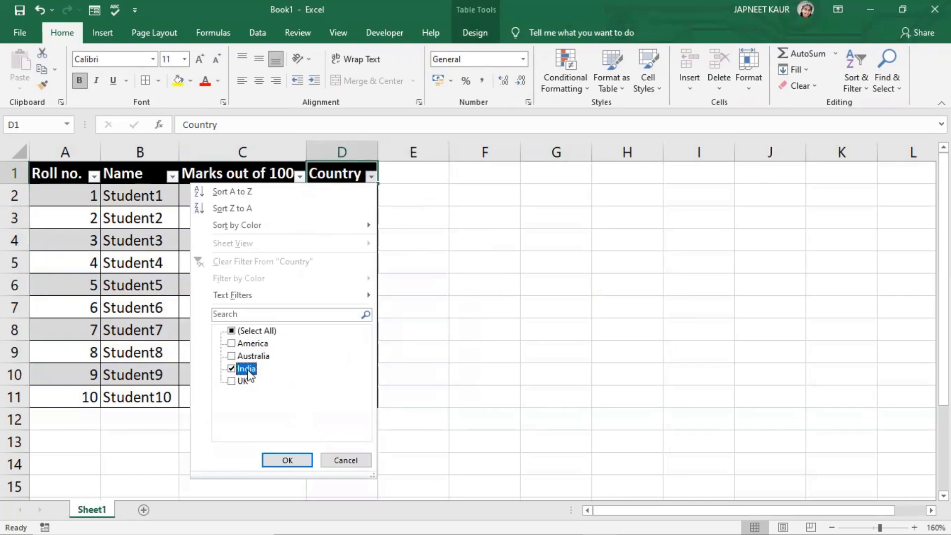
click(287, 460)
click(397, 304)
drag(459, 277, 89, 171)
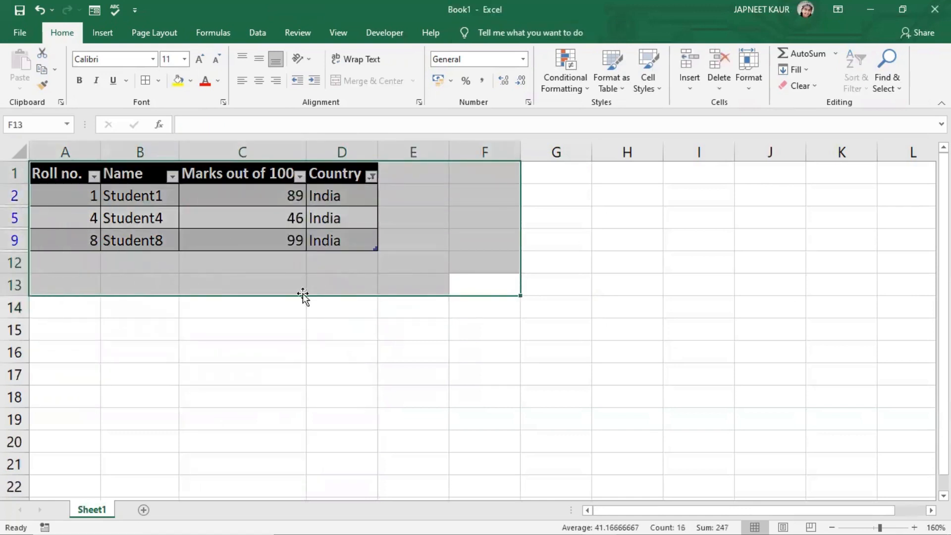
click(596, 386)
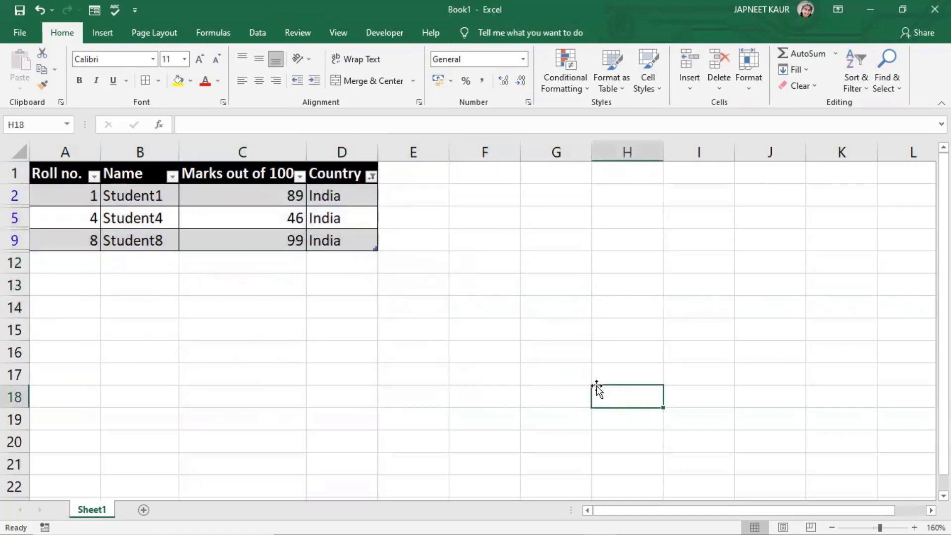